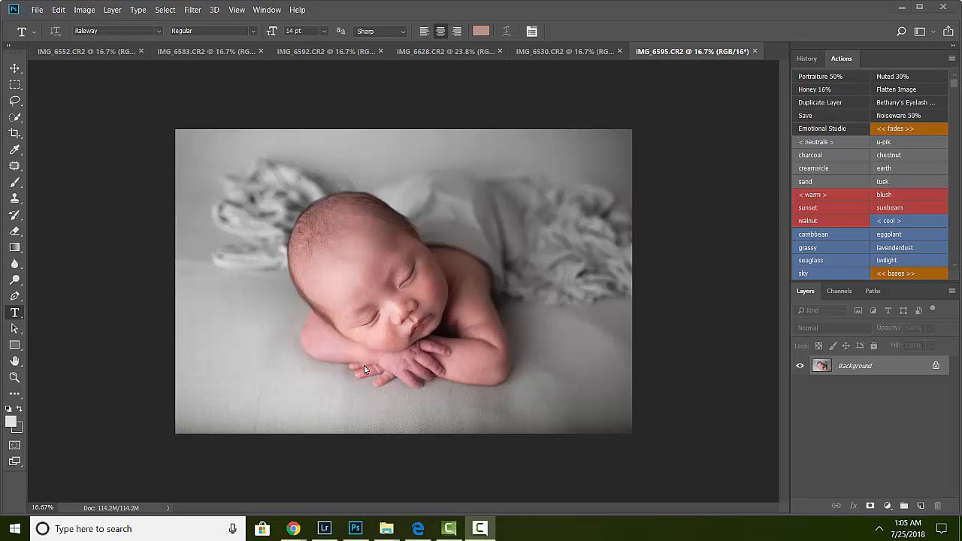
Step: Open the KPFGiftCertificateFront.psd and KPFGiftCertificateBack.psd template files together
{"action": "left_click", "coordinate": [37, 11]}
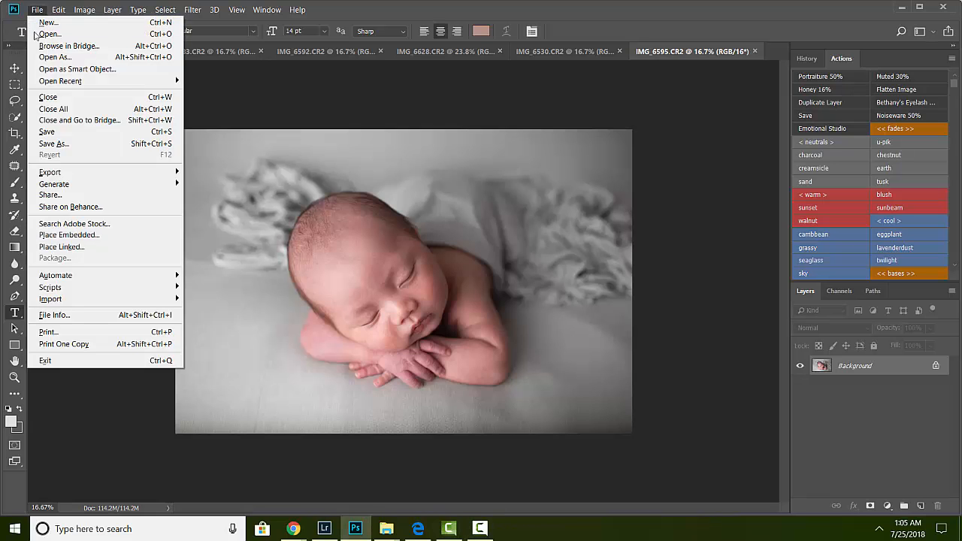
{"action": "left_click", "coordinate": [39, 11]}
{"action": "left_click", "coordinate": [39, 10]}
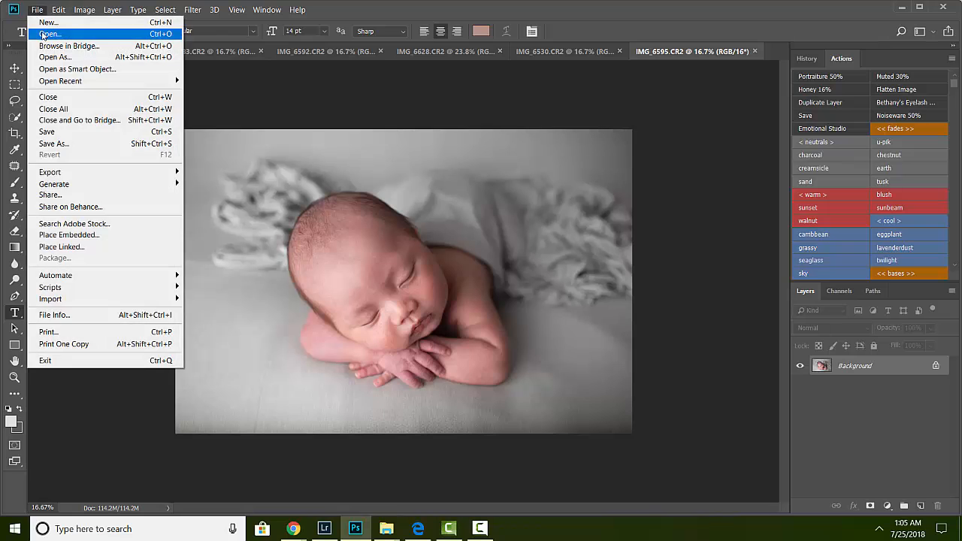
{"action": "left_click", "coordinate": [45, 35]}
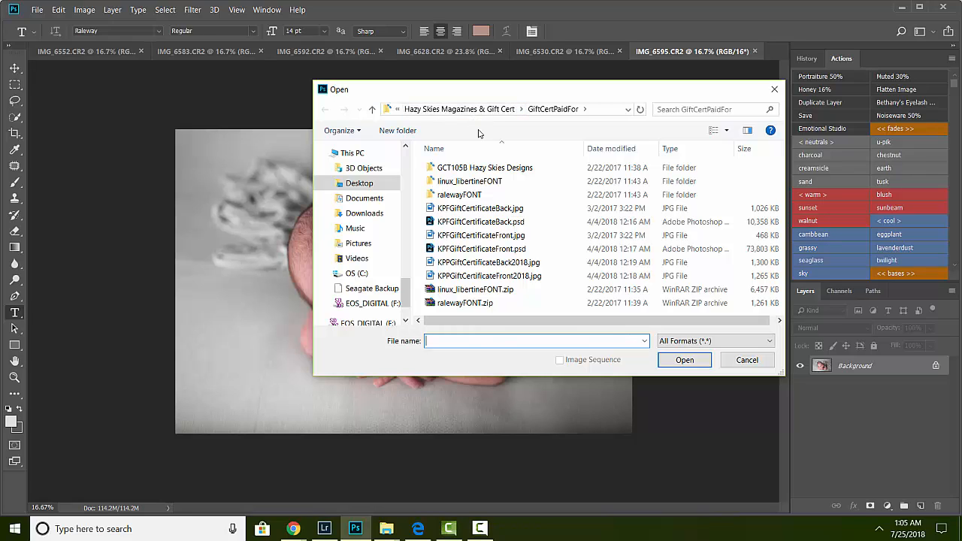
{"action": "left_click", "coordinate": [474, 224]}
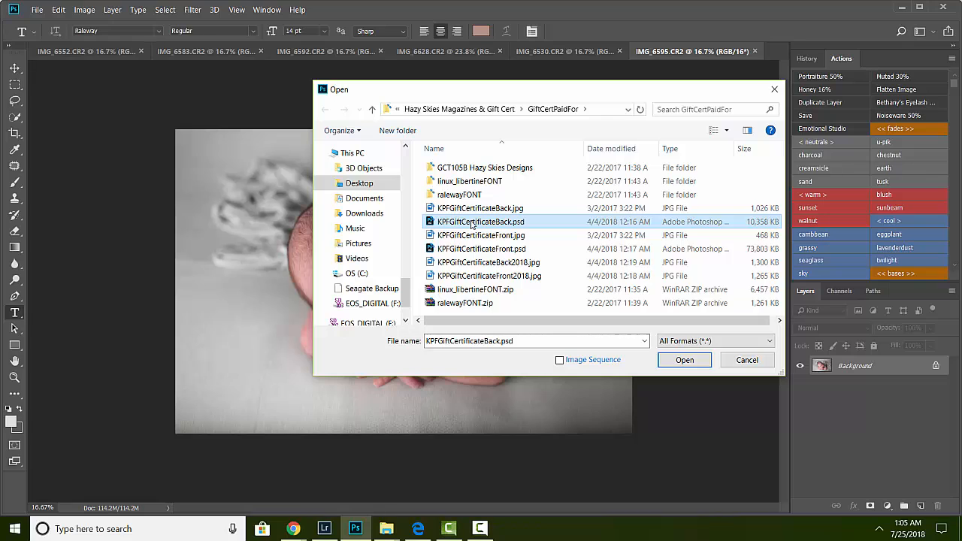
{"action": "left_click", "coordinate": [481, 250], "text": "ctrl"}
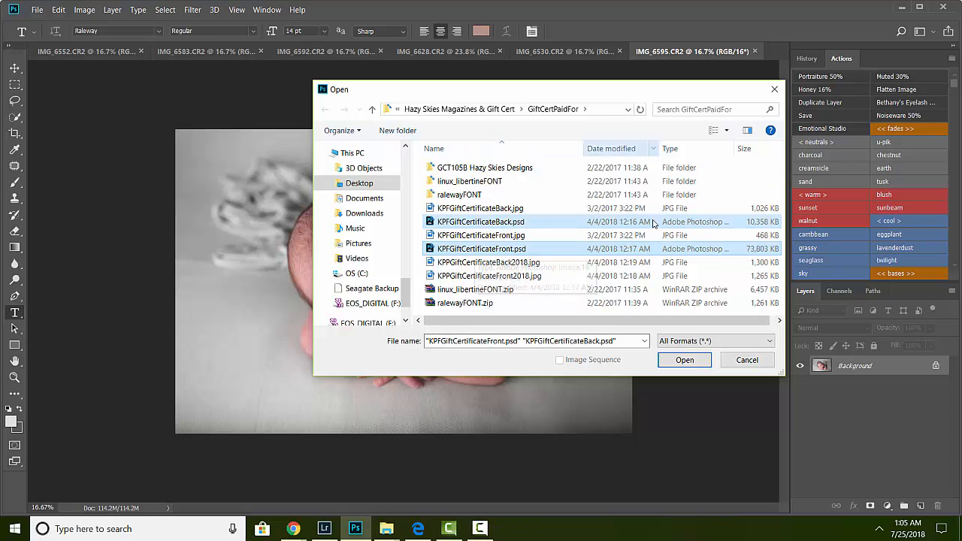
{"action": "left_click", "coordinate": [685, 360]}
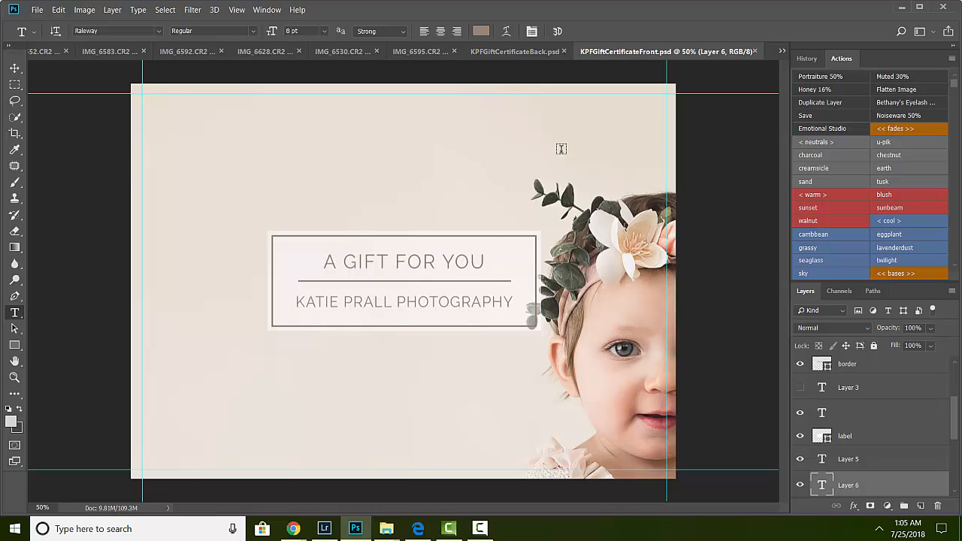
Step: Delete the old sample photo layers Layer 4, Layer 2 and Layer 1 from the front template
{"action": "left_click_drag", "start_coordinate": [956, 413], "coordinate": [958, 447]}
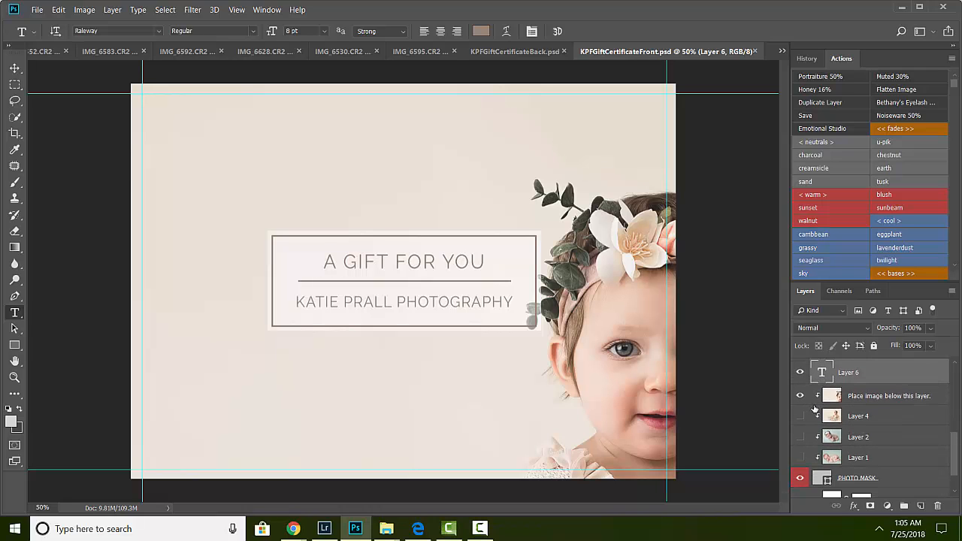
{"action": "left_click", "coordinate": [869, 419]}
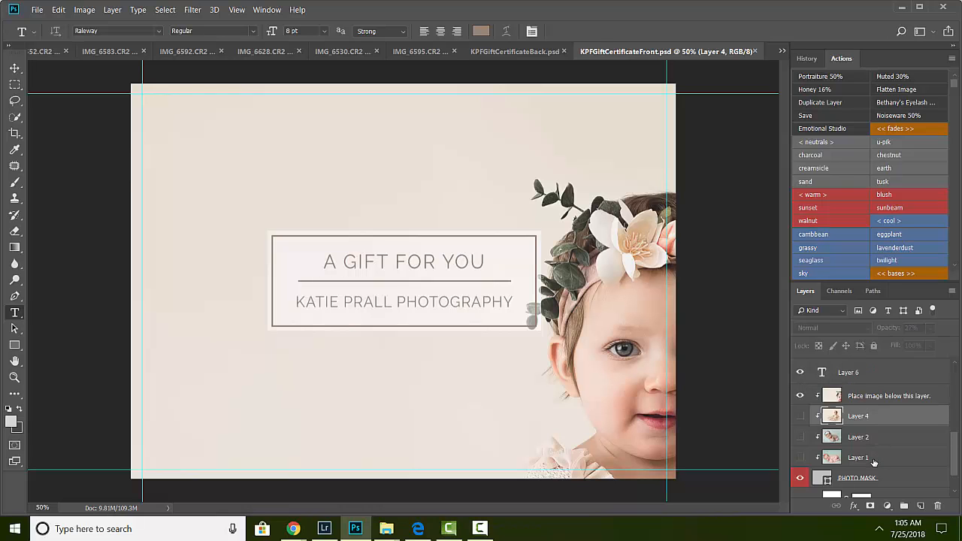
{"action": "left_click", "coordinate": [874, 458], "text": "shift"}
{"action": "right_click", "coordinate": [873, 453]}
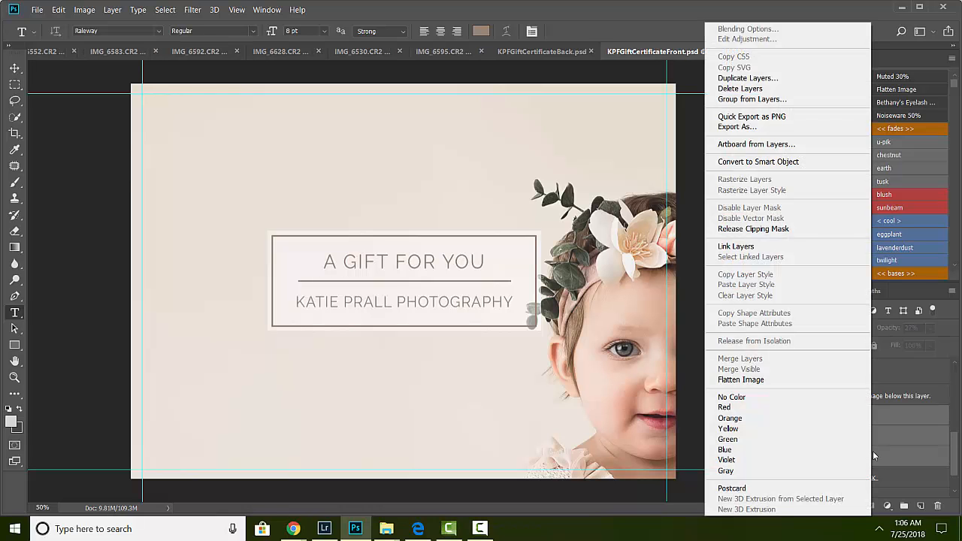
{"action": "left_click", "coordinate": [738, 88]}
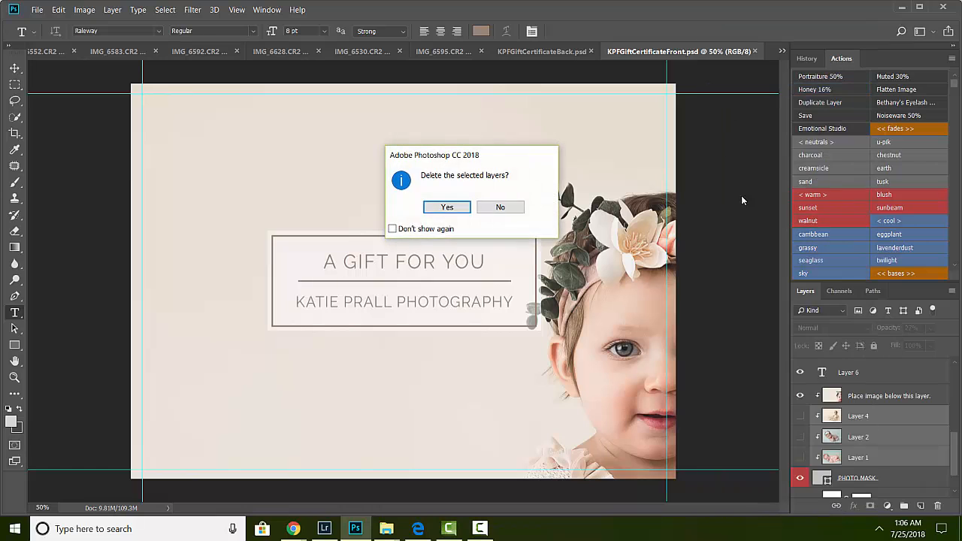
{"action": "left_click", "coordinate": [445, 208]}
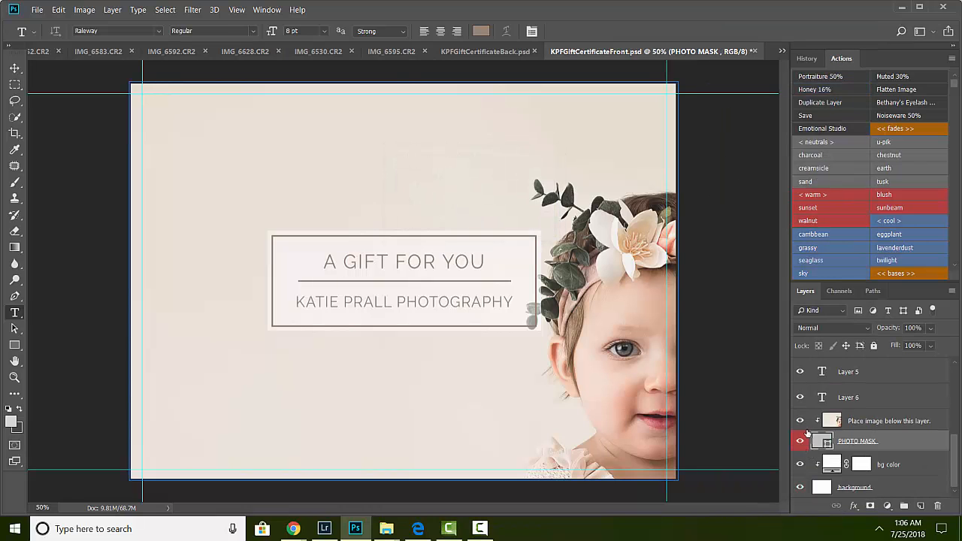
Step: Hide the "Place image below this layer." sample photo layer in the front template
{"action": "left_click", "coordinate": [800, 421]}
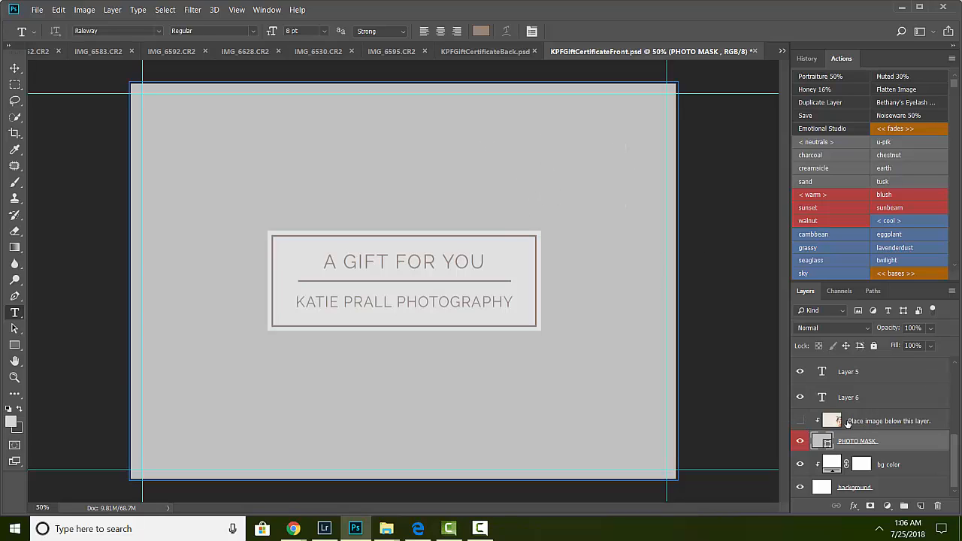
{"action": "left_click", "coordinate": [800, 421]}
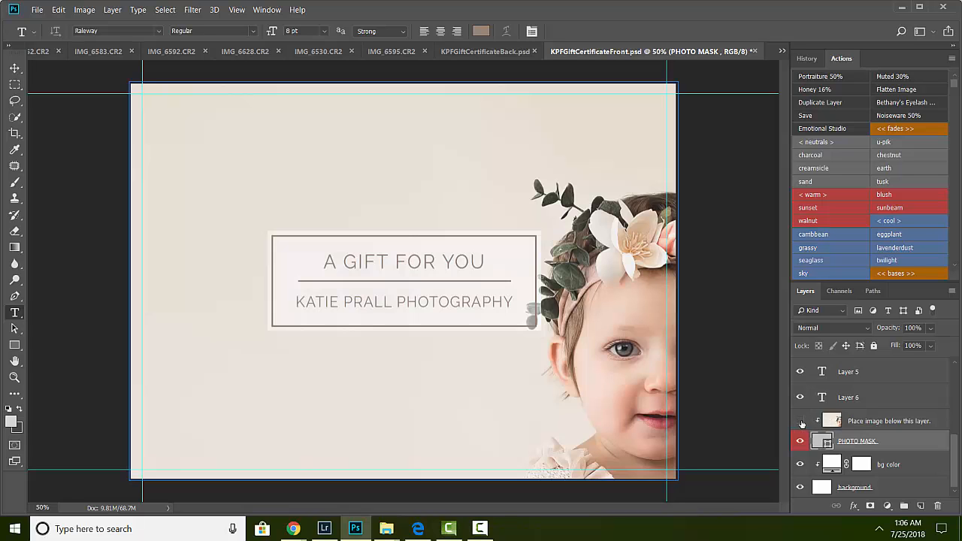
{"action": "left_click", "coordinate": [800, 421]}
{"action": "left_click", "coordinate": [876, 423]}
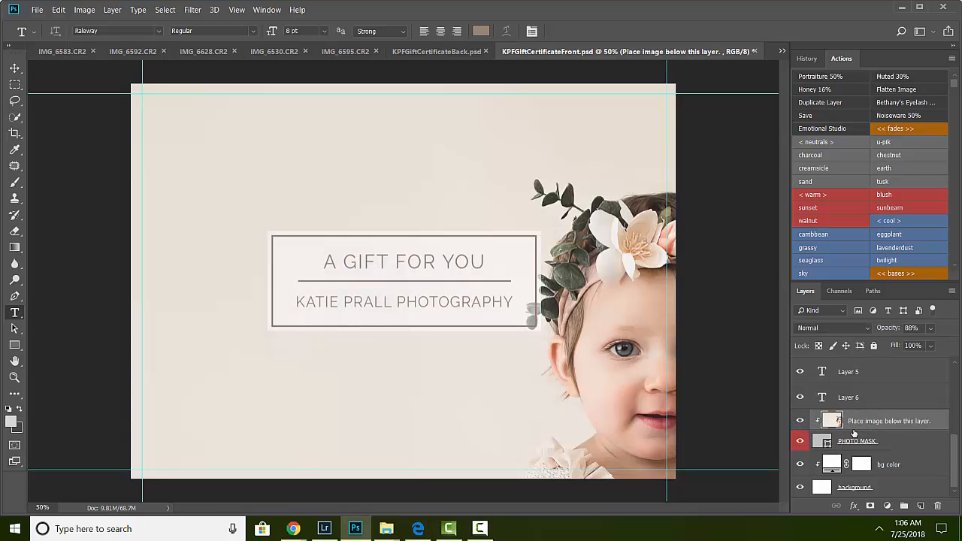
{"action": "left_click", "coordinate": [800, 421]}
{"action": "left_click", "coordinate": [801, 421]}
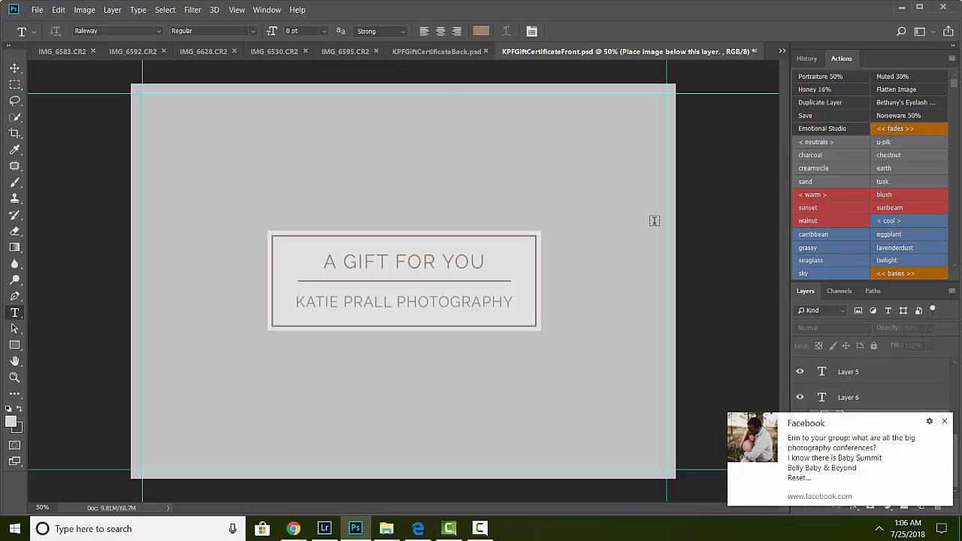
{"action": "left_click", "coordinate": [945, 422]}
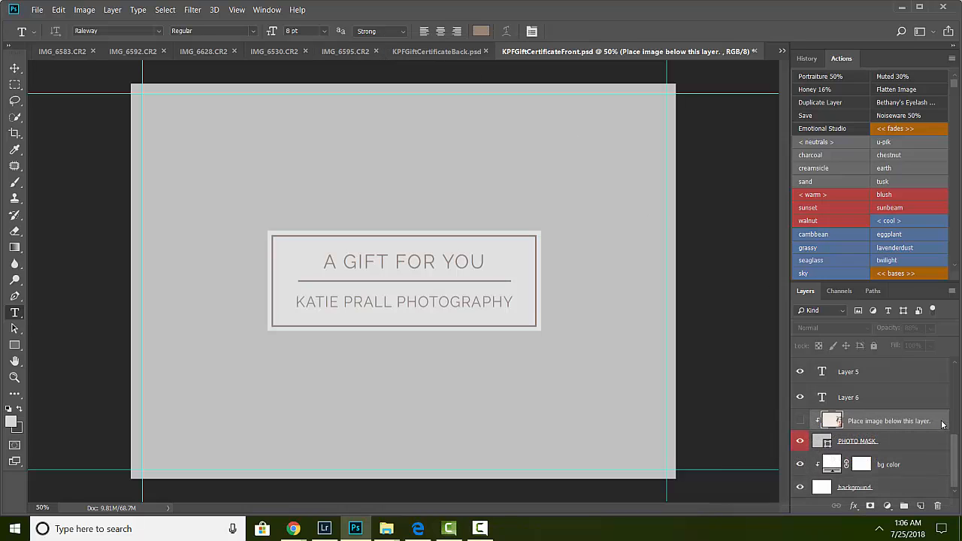
Step: Copy the entire newborn photo from IMG_6595.CR2 and paste it into the front certificate document
{"action": "left_click", "coordinate": [347, 54]}
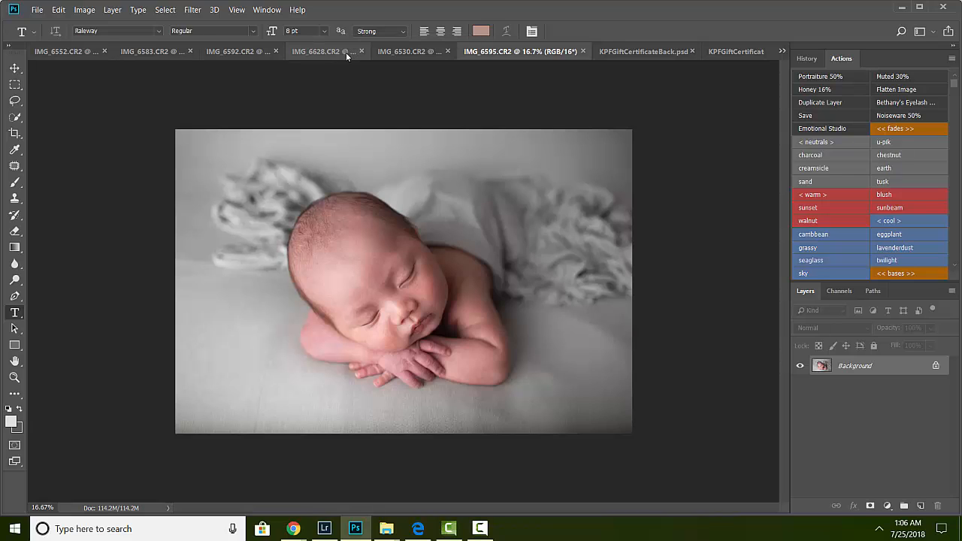
{"action": "key", "text": "ctrl+a"}
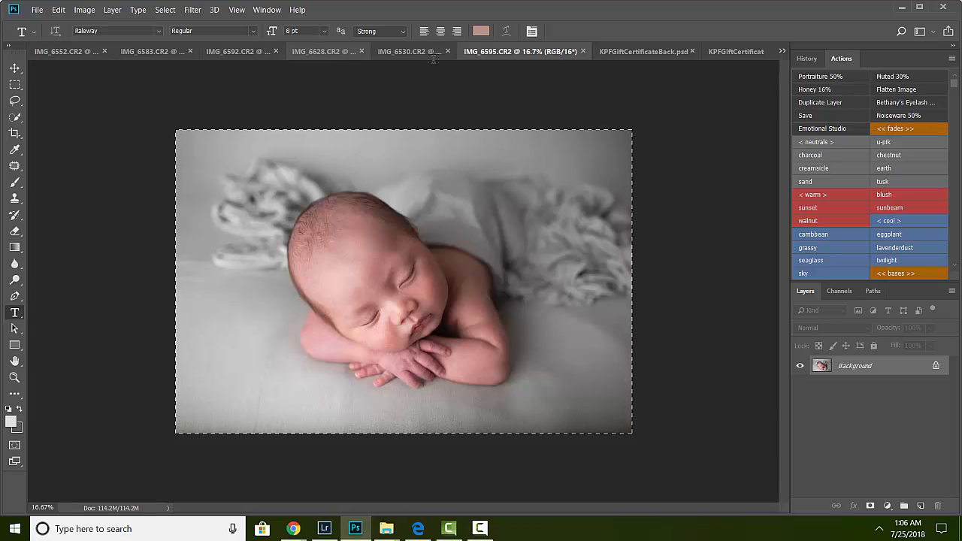
{"action": "left_click", "coordinate": [647, 52]}
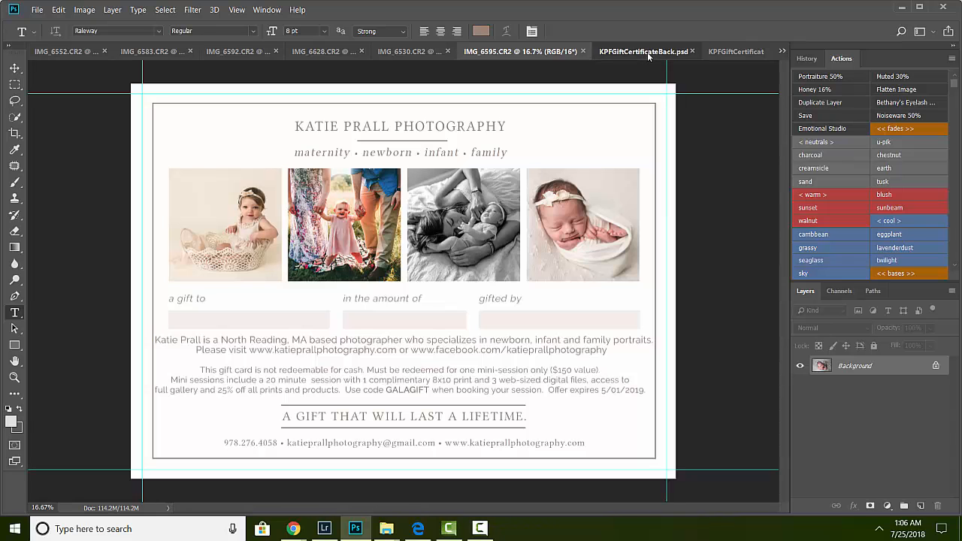
{"action": "left_click", "coordinate": [735, 55]}
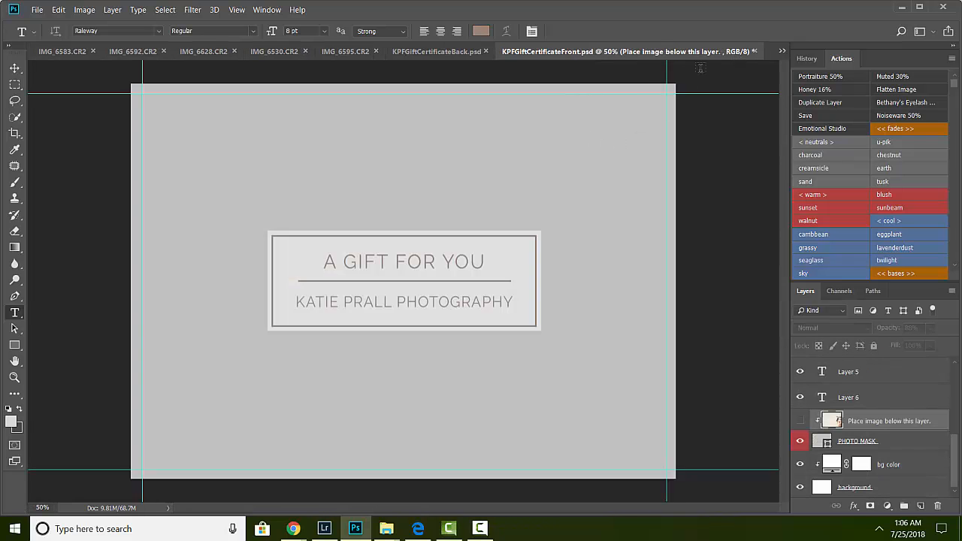
{"action": "key", "text": "ctrl+v"}
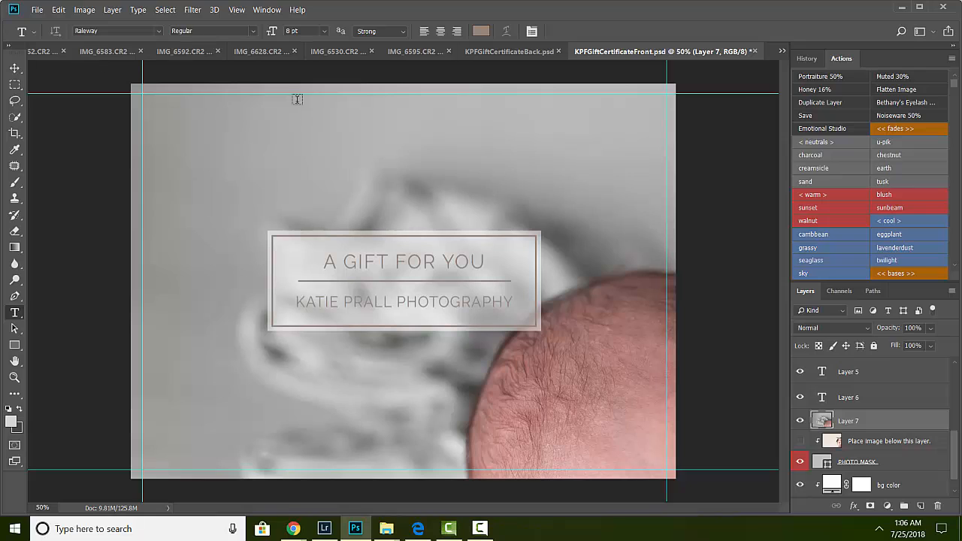
Step: Switch to the Move tool and shift the pasted newborn photo slightly up and left
{"action": "left_click_drag", "start_coordinate": [284, 171], "coordinate": [344, 172]}
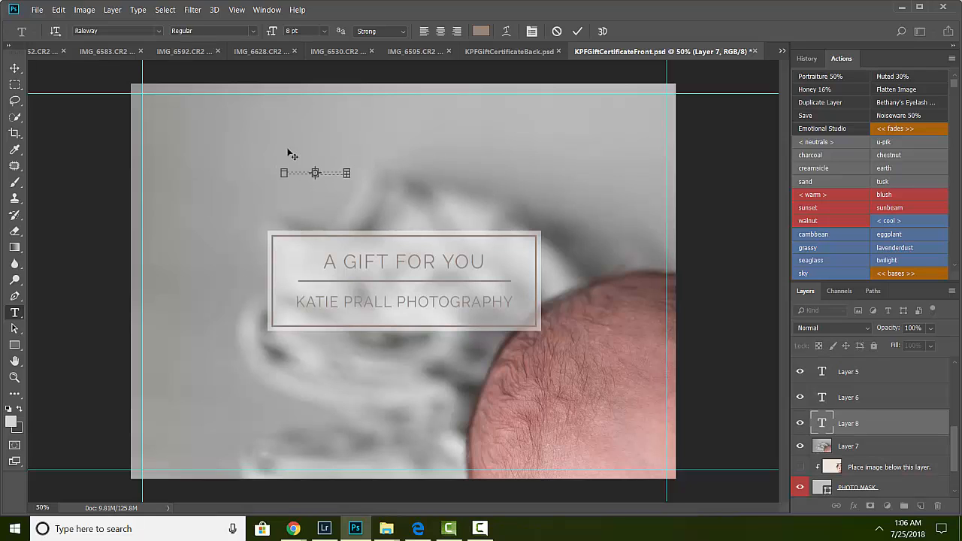
{"action": "left_click", "coordinate": [15, 69]}
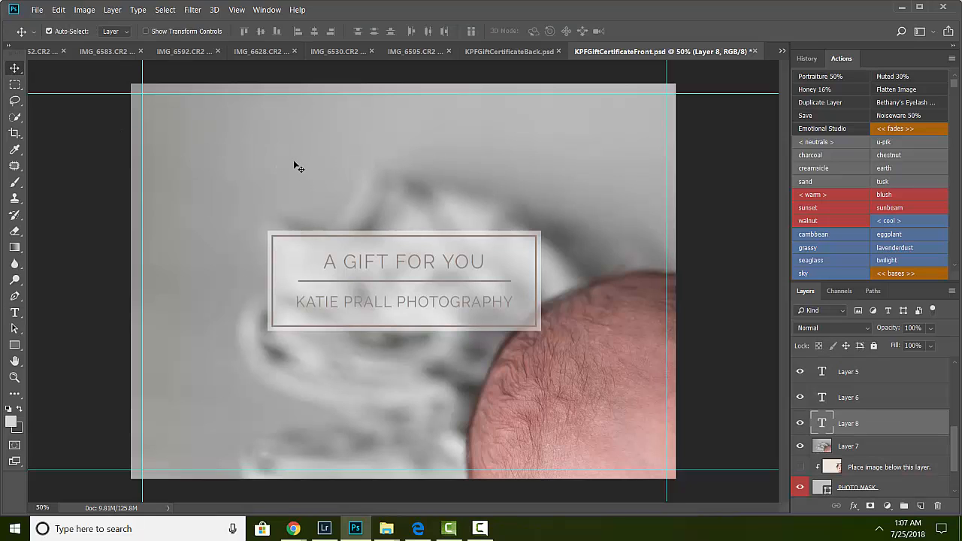
{"action": "right_click", "coordinate": [15, 69]}
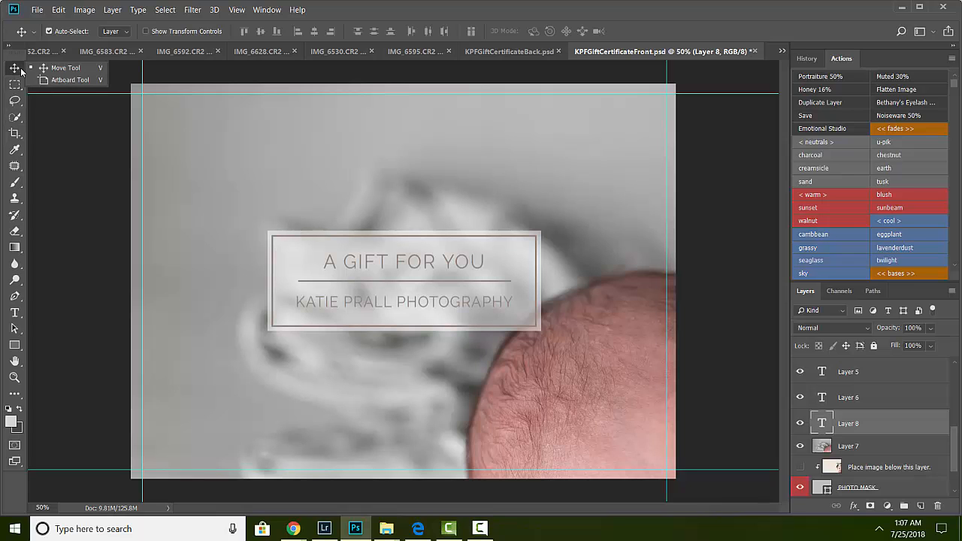
{"action": "left_click", "coordinate": [48, 67]}
{"action": "left_click_drag", "start_coordinate": [305, 186], "coordinate": [291, 160]}
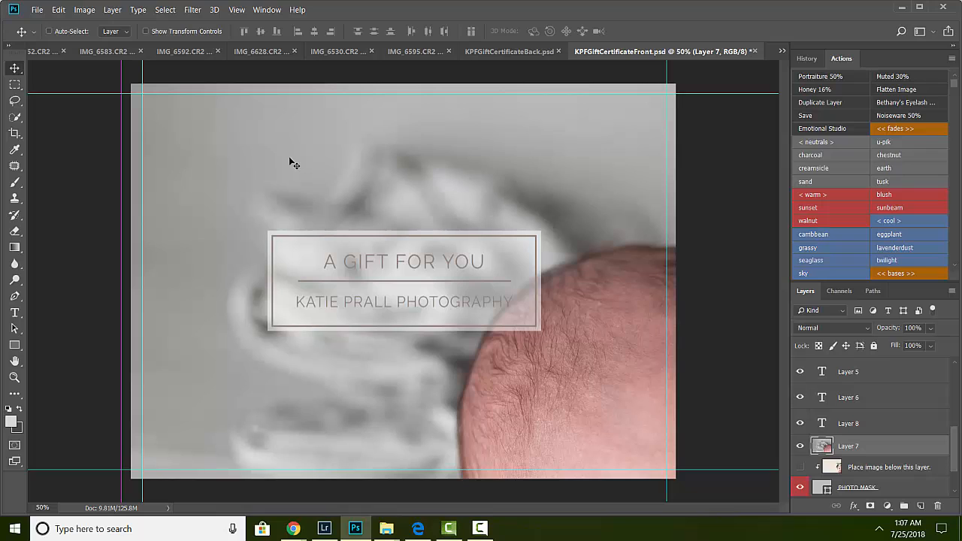
Step: Free Transform the pasted photo, shrinking it to about 38% width and 41% height to fit the card
{"action": "key", "text": "ctrl+t"}
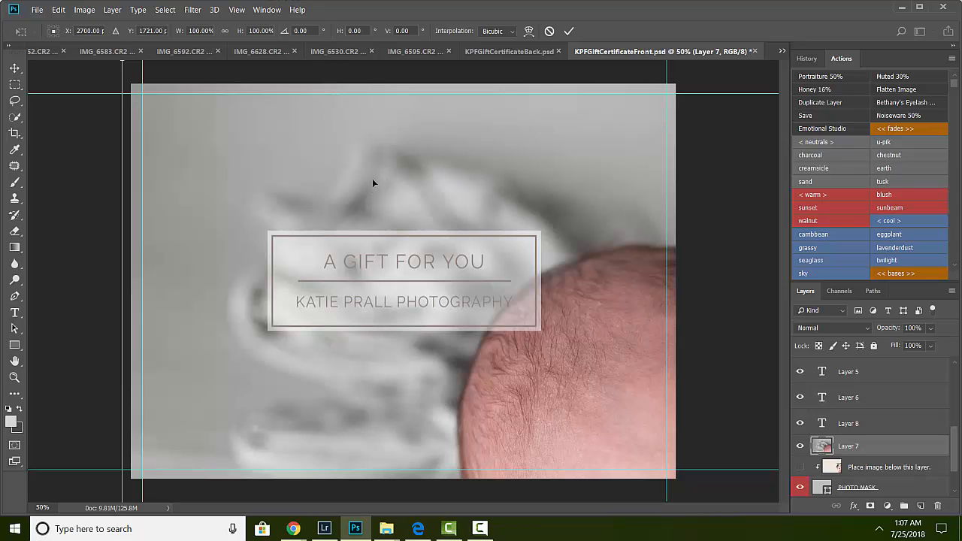
{"action": "left_click_drag", "start_coordinate": [375, 152], "coordinate": [447, 257]}
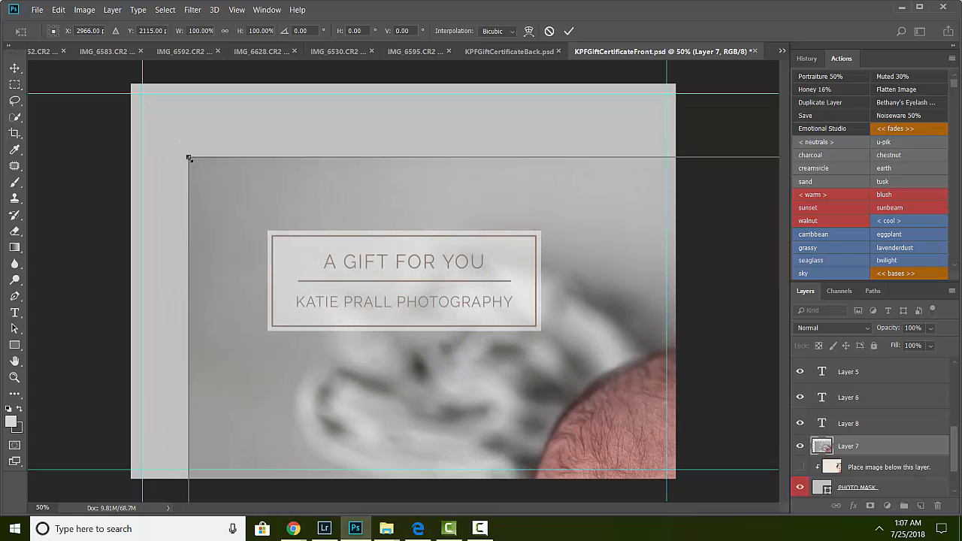
{"action": "left_click_drag", "start_coordinate": [188, 157], "coordinate": [444, 318]}
{"action": "left_click_drag", "start_coordinate": [541, 393], "coordinate": [200, 199]}
{"action": "left_click_drag", "start_coordinate": [92, 124], "coordinate": [172, 183]}
{"action": "left_click_drag", "start_coordinate": [200, 242], "coordinate": [156, 136]}
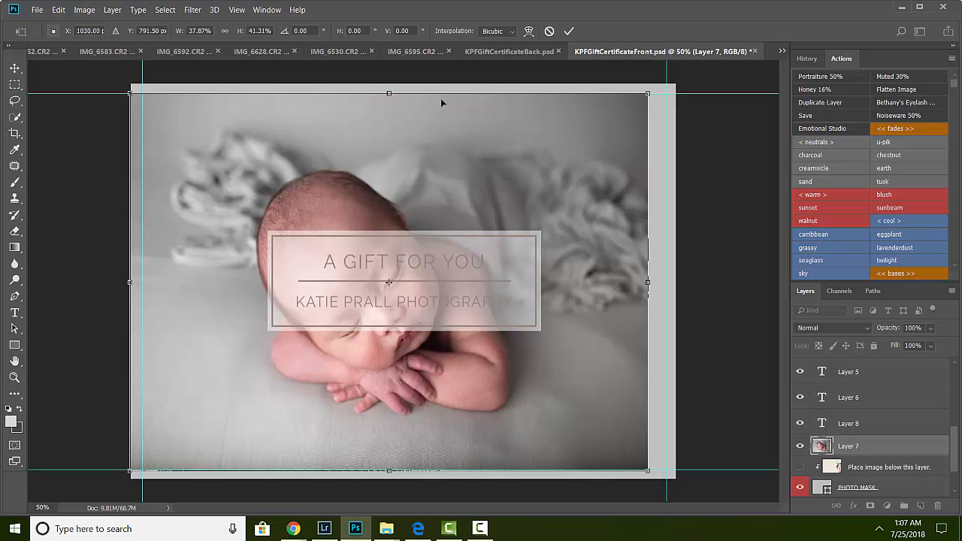
Step: Enlarge and reposition the pasted newborn photo to about 44% width and 44% height so it covers the card, then commit the transform
{"action": "left_click_drag", "start_coordinate": [346, 159], "coordinate": [342, 146]}
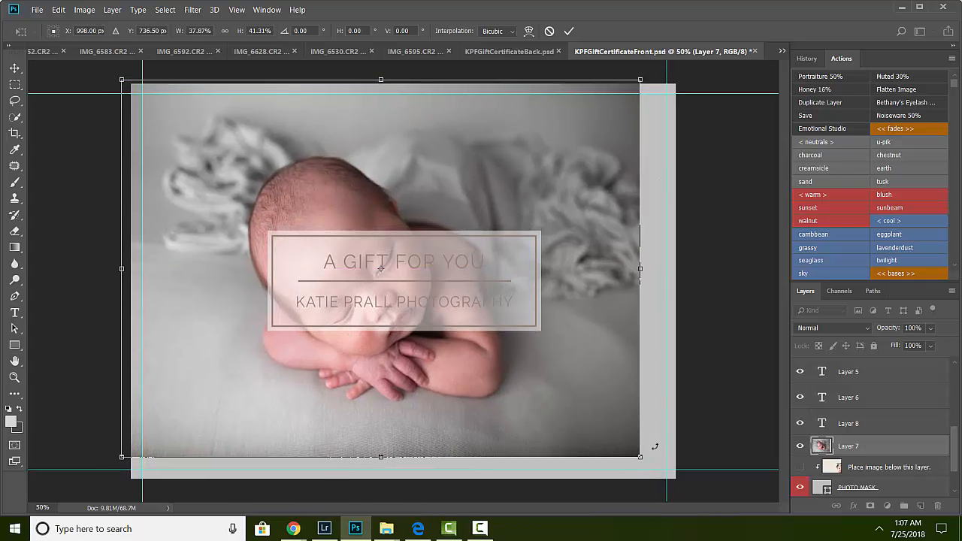
{"action": "left_click_drag", "start_coordinate": [640, 456], "coordinate": [720, 495]}
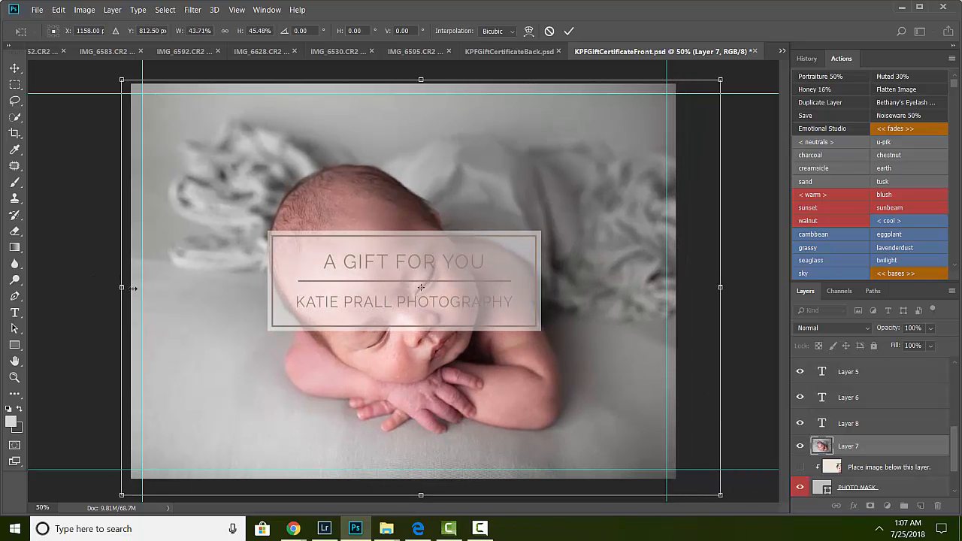
{"action": "left_click_drag", "start_coordinate": [132, 288], "coordinate": [121, 257]}
{"action": "left_click_drag", "start_coordinate": [420, 276], "coordinate": [419, 270]}
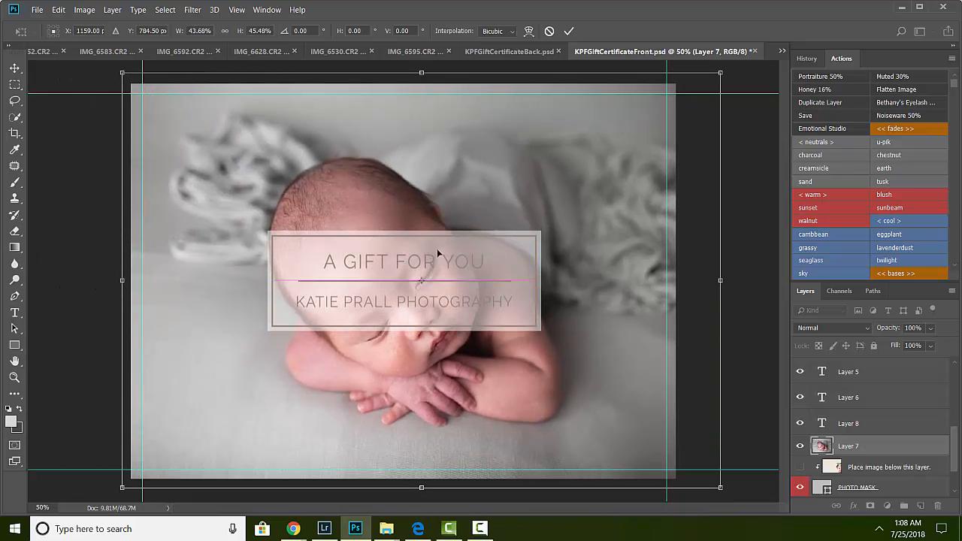
{"action": "left_click_drag", "start_coordinate": [422, 72], "coordinate": [422, 76]}
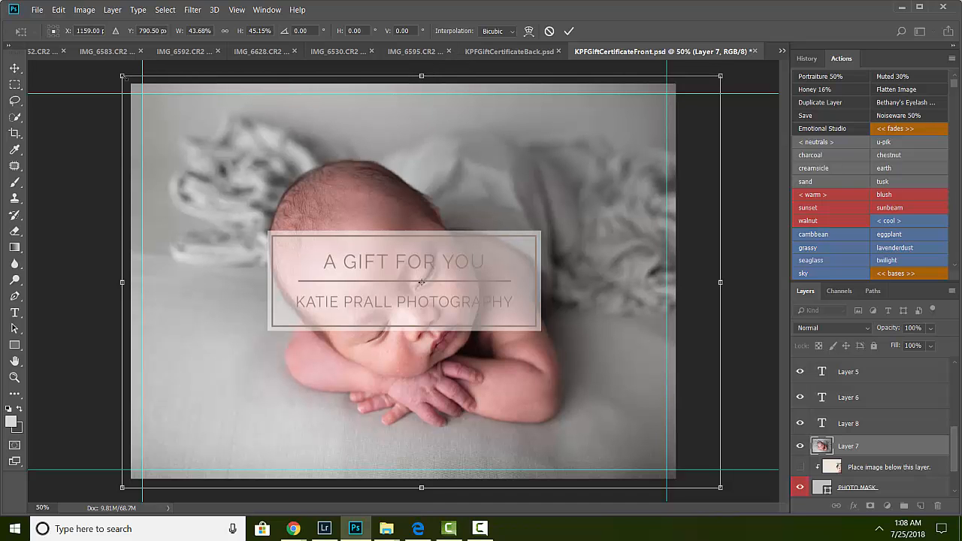
{"action": "left_click_drag", "start_coordinate": [123, 76], "coordinate": [206, 182]}
{"action": "left_click_drag", "start_coordinate": [130, 93], "coordinate": [117, 72]}
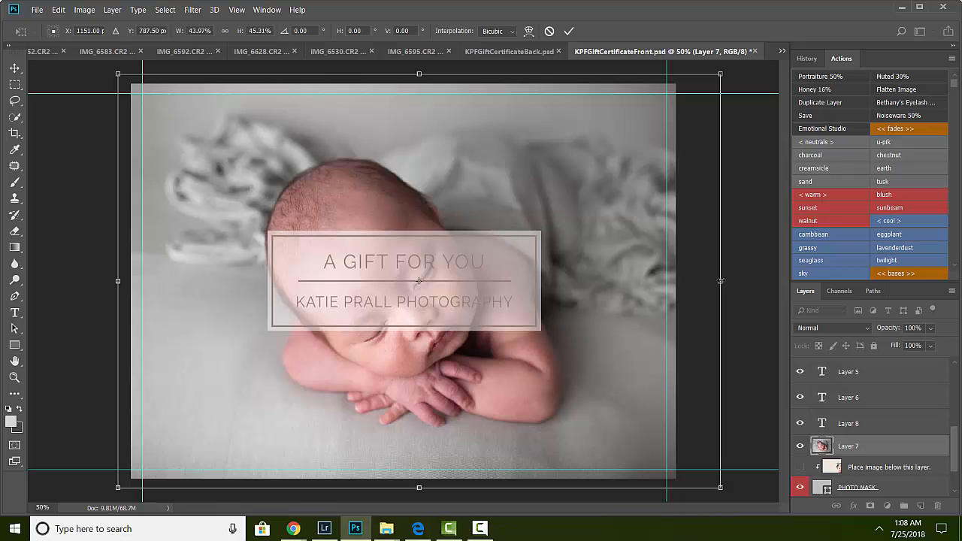
{"action": "left_click_drag", "start_coordinate": [720, 281], "coordinate": [738, 281]}
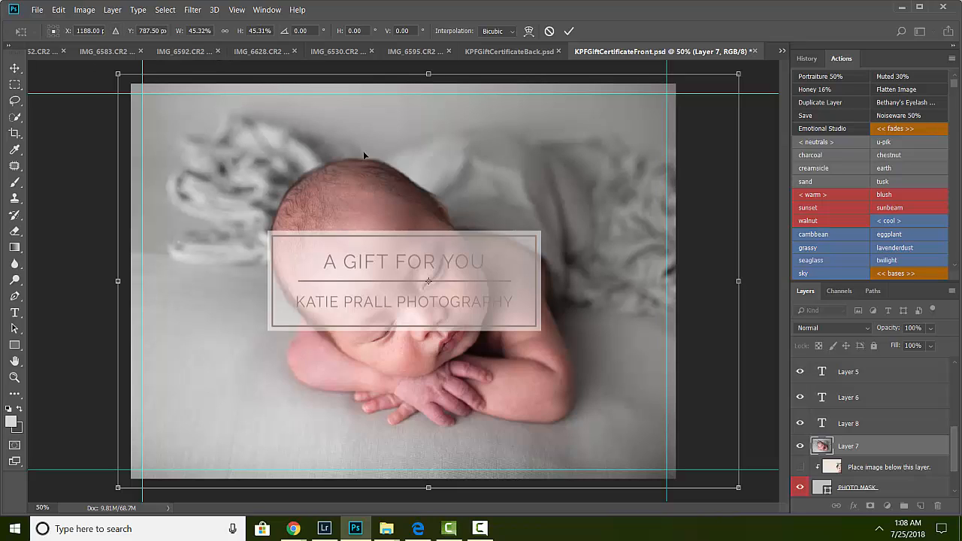
{"action": "left_click_drag", "start_coordinate": [739, 74], "coordinate": [715, 80]}
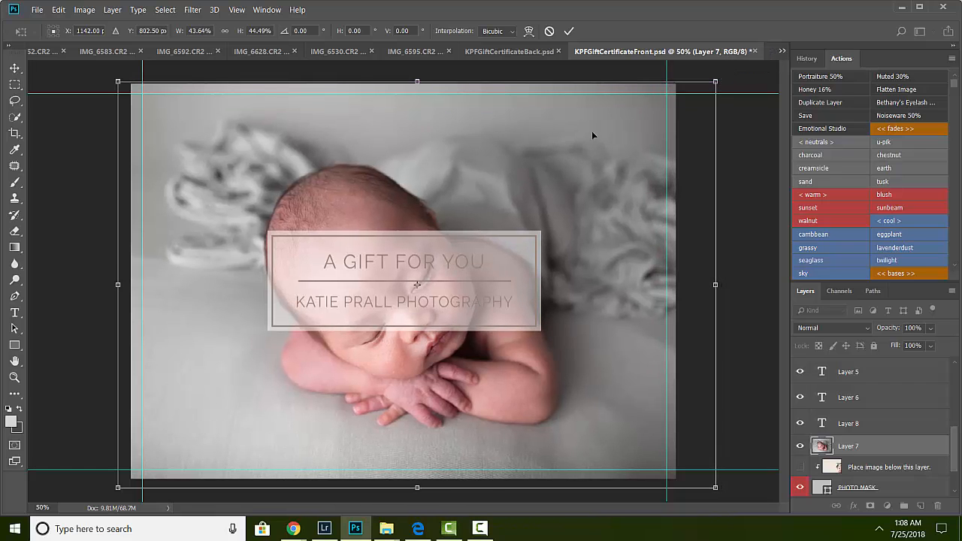
{"action": "key", "text": "Return"}
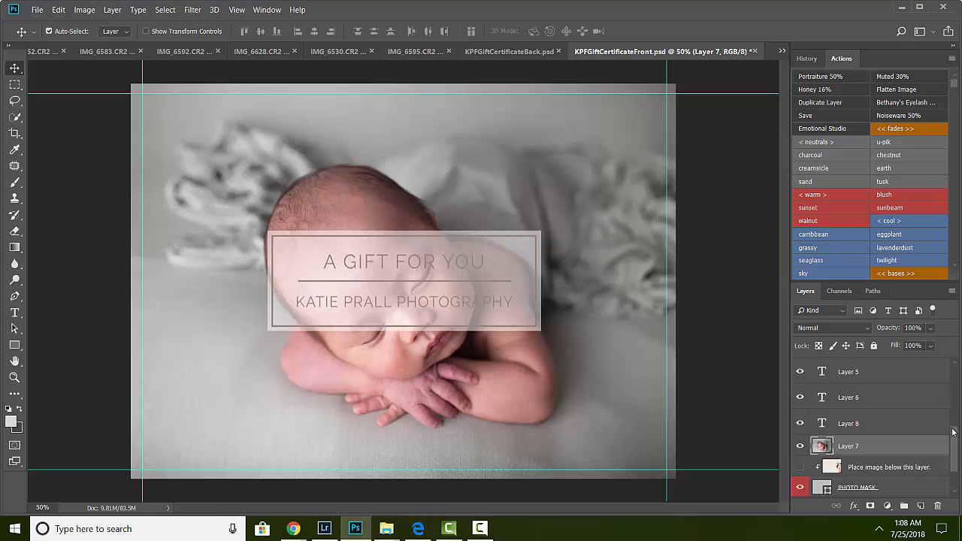
Step: Delete the hidden "Place image below this layer." sample photo layer
{"action": "left_click_drag", "start_coordinate": [953, 431], "coordinate": [959, 453]}
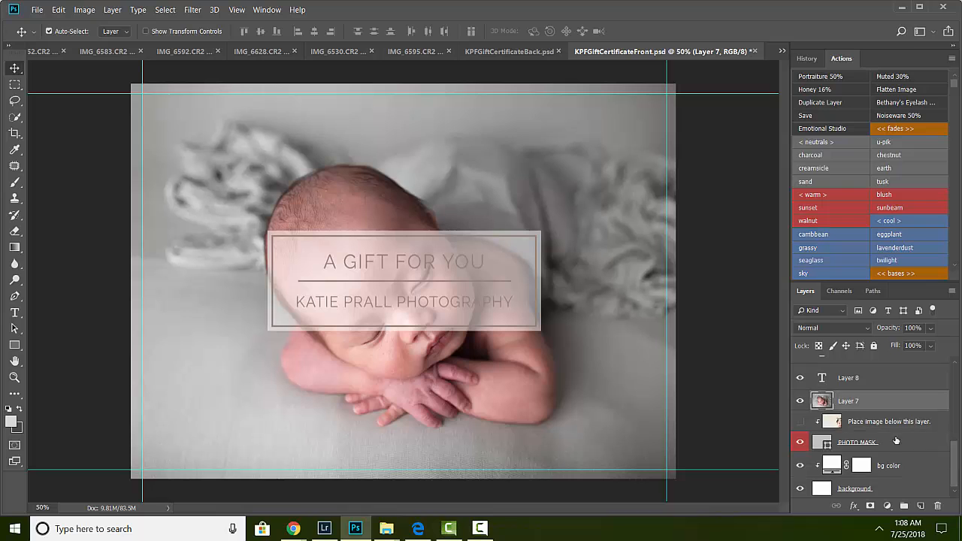
{"action": "left_click", "coordinate": [888, 423]}
{"action": "right_click", "coordinate": [888, 423]}
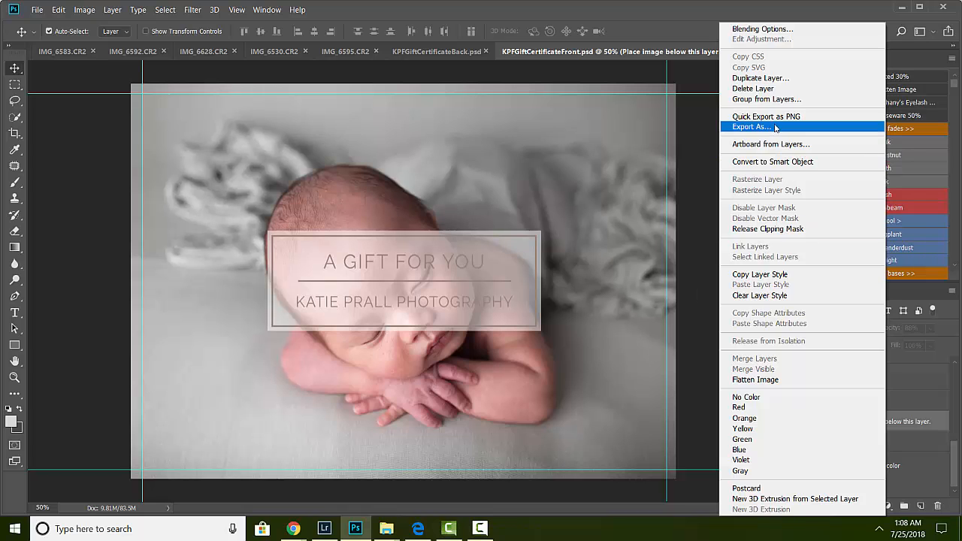
{"action": "left_click", "coordinate": [789, 89]}
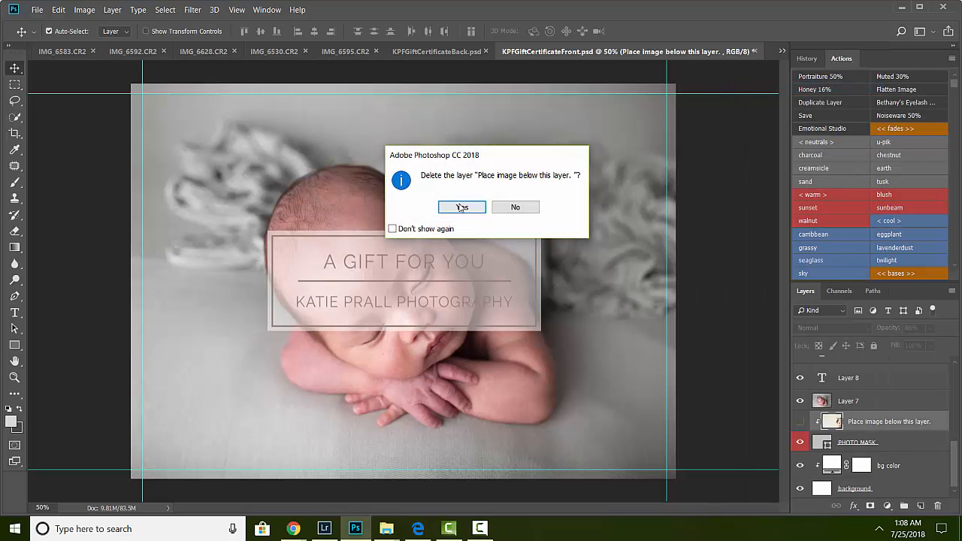
{"action": "left_click", "coordinate": [460, 208]}
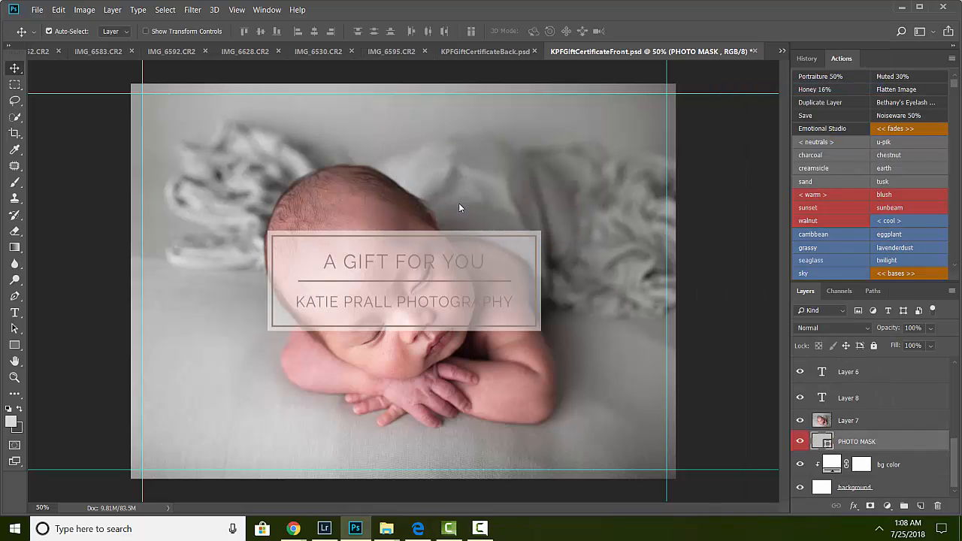
Step: Create a clipping mask clipping the newborn photo layer (Layer 7) to the PHOTO MASK layer, then toggle its visibility off and on to check
{"action": "left_click", "coordinate": [858, 421]}
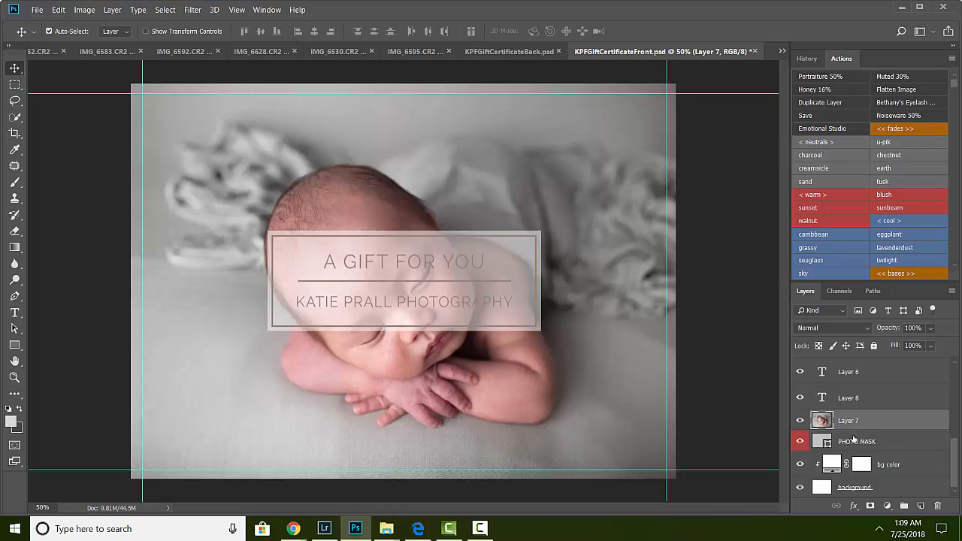
{"action": "right_click", "coordinate": [852, 420]}
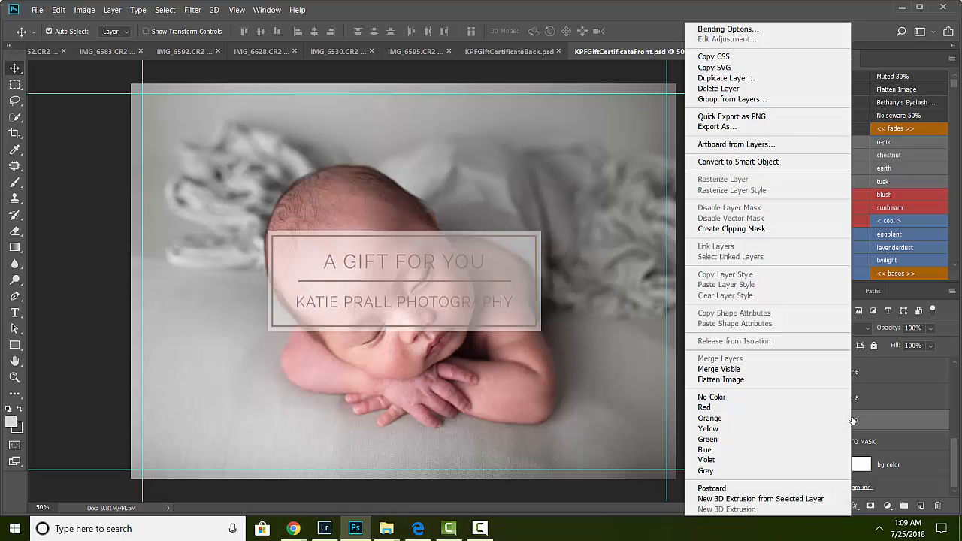
{"action": "left_click", "coordinate": [755, 229]}
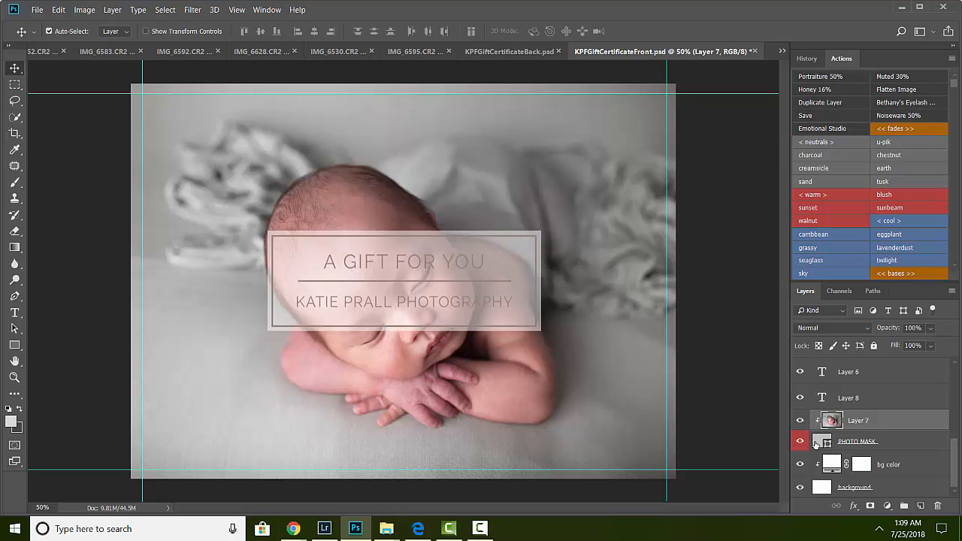
{"action": "left_click", "coordinate": [801, 421]}
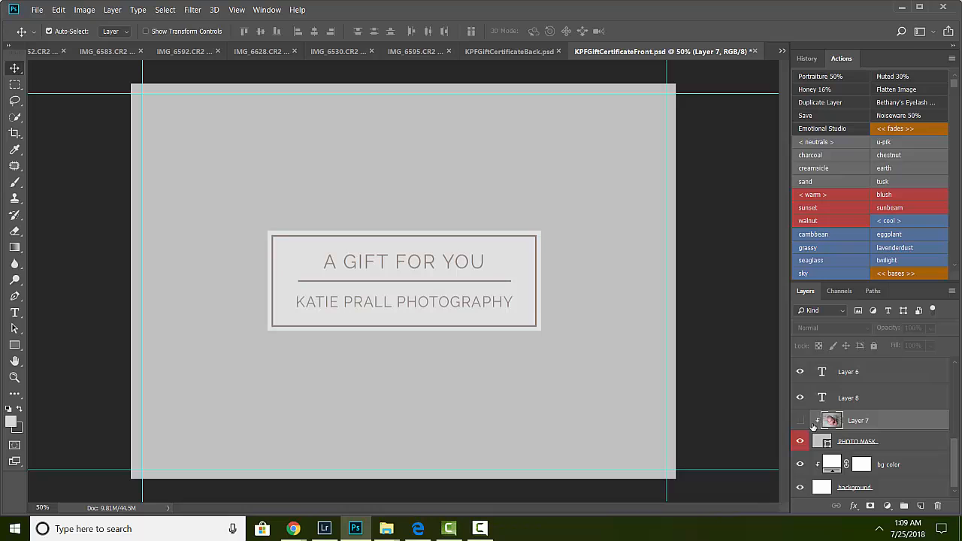
{"action": "left_click", "coordinate": [801, 421]}
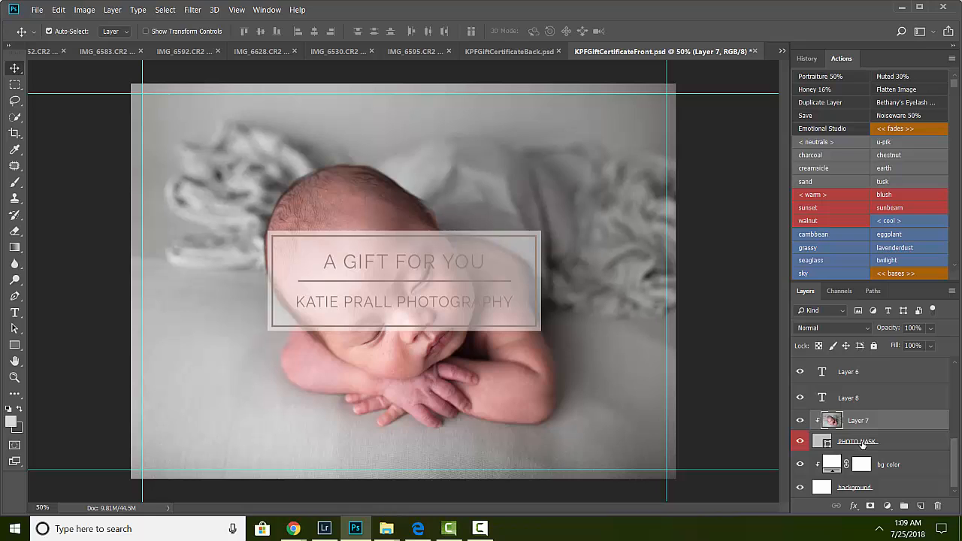
Step: With the Type tool, replace the photographer's name in the studio line below A GIFT FOR YOU with the new studio owner's name
{"action": "scroll", "coordinate": [955, 458], "scroll_direction": "up", "scroll_amount": 1}
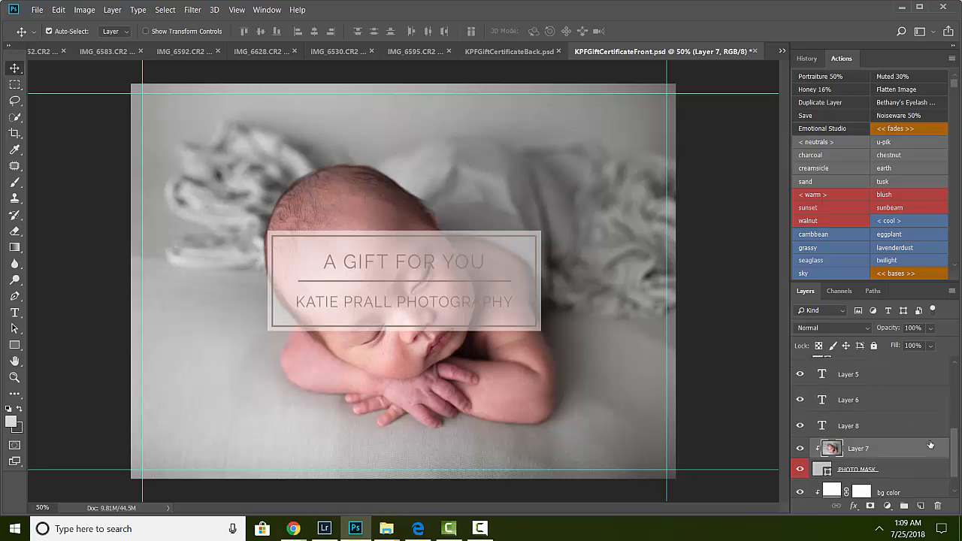
{"action": "left_click", "coordinate": [15, 314]}
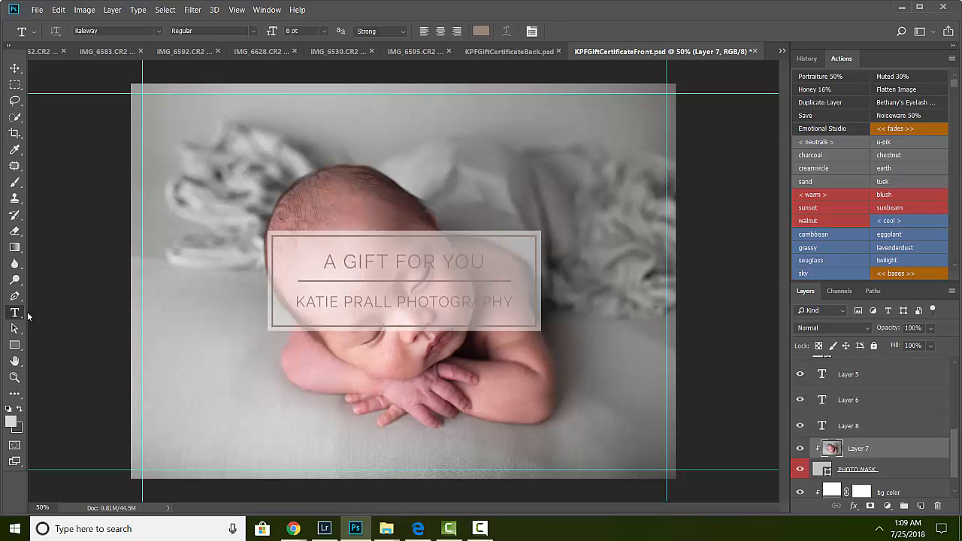
{"action": "left_click", "coordinate": [404, 263]}
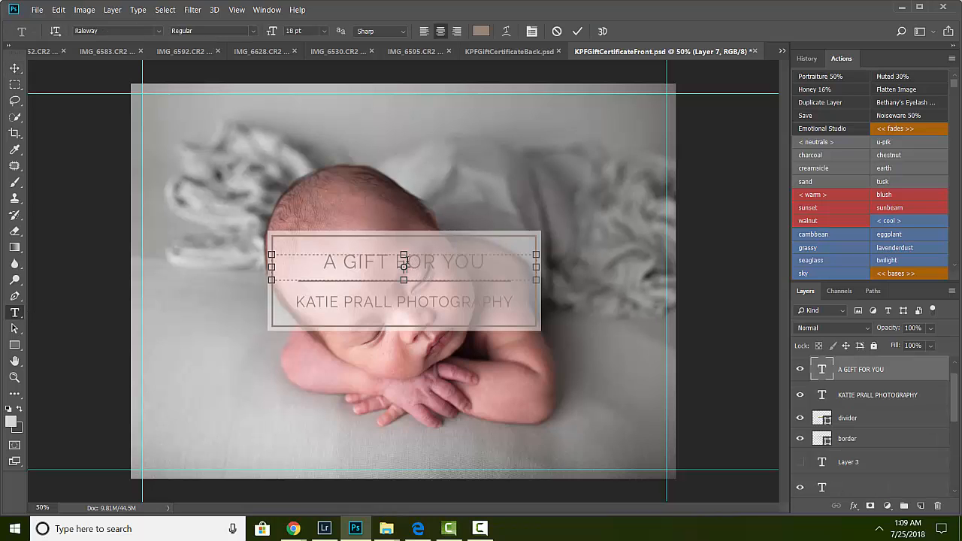
{"action": "left_click", "coordinate": [57, 118]}
{"action": "left_click", "coordinate": [360, 316]}
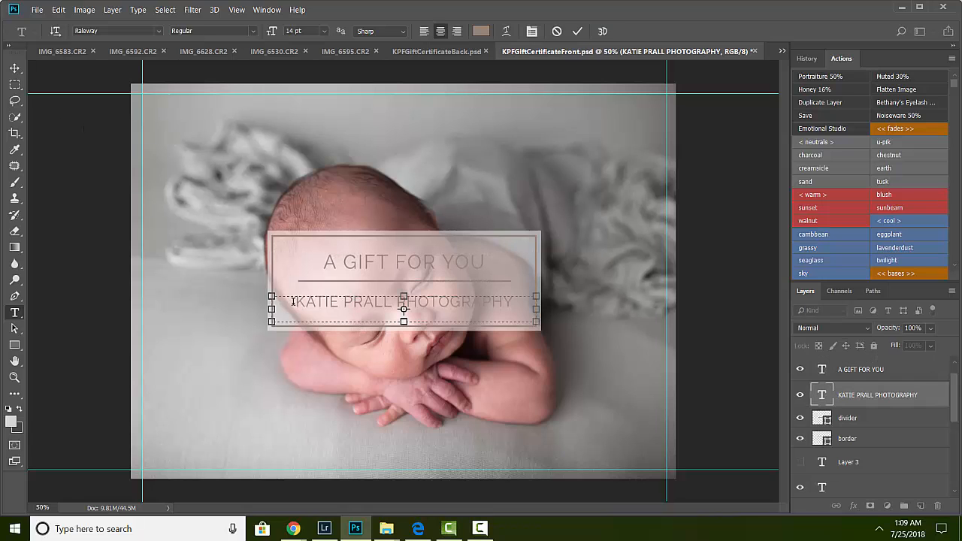
{"action": "left_click_drag", "start_coordinate": [295, 302], "coordinate": [390, 305]}
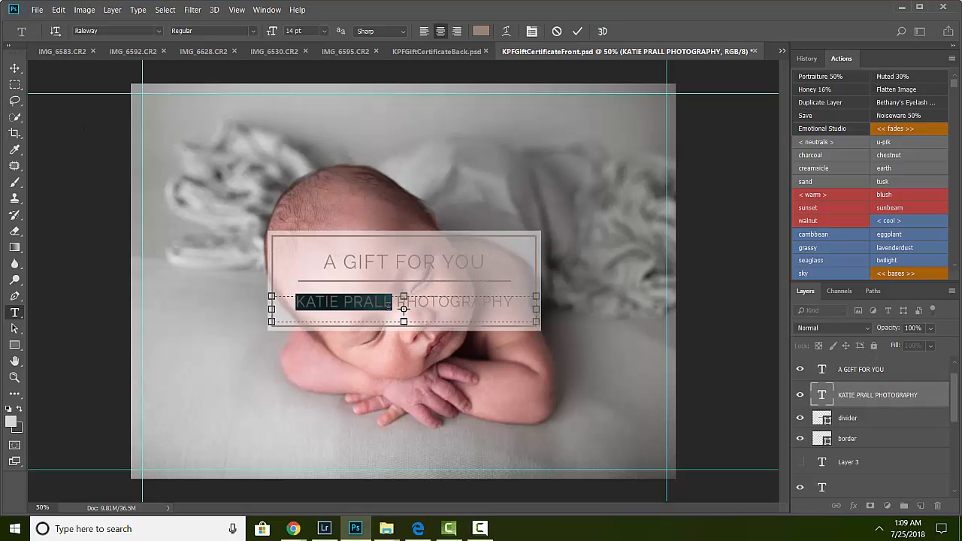
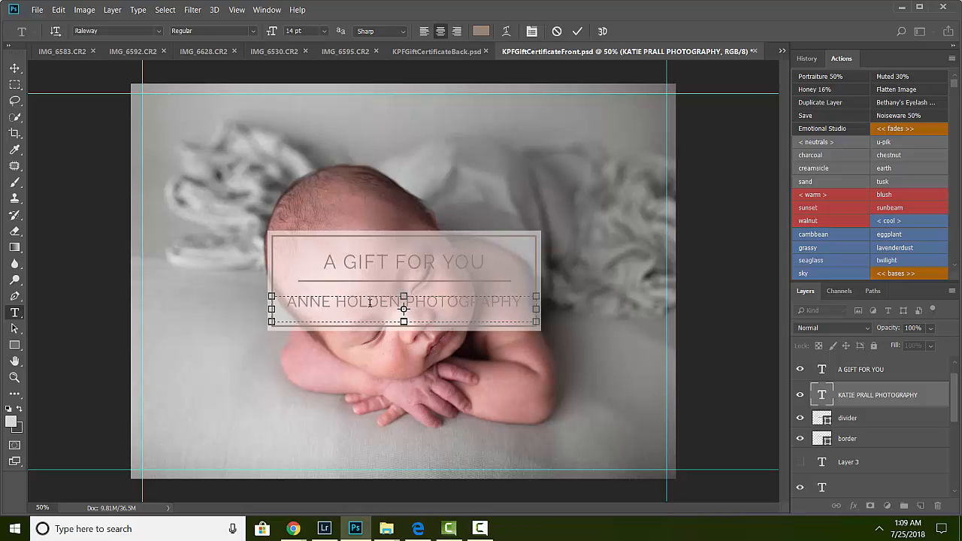
{"action": "key", "text": "ctrl+Return"}
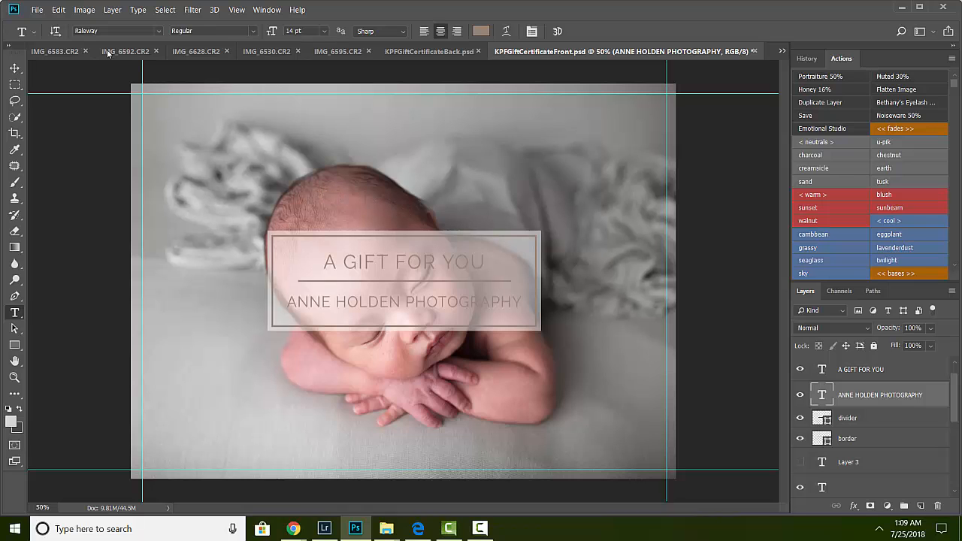
{"action": "left_click", "coordinate": [36, 12]}
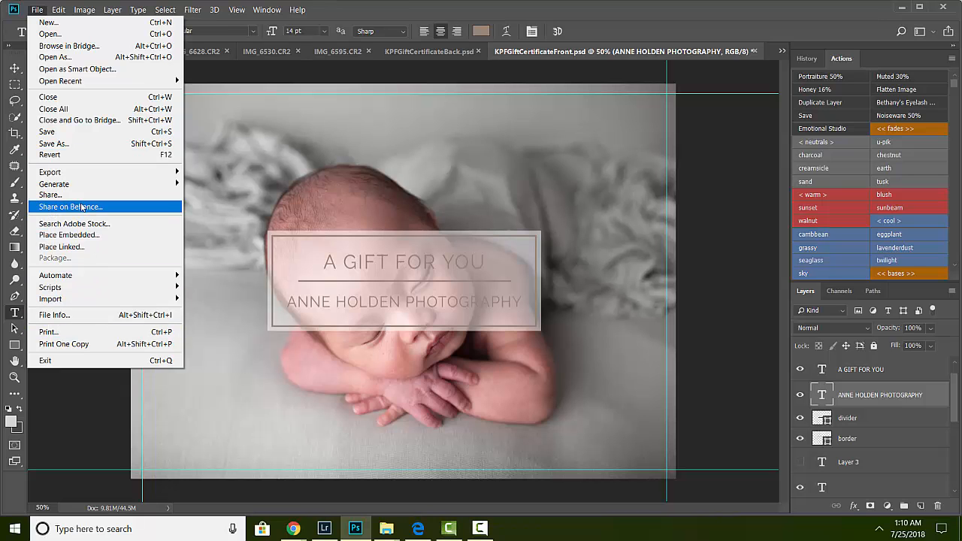
{"action": "left_click", "coordinate": [80, 144]}
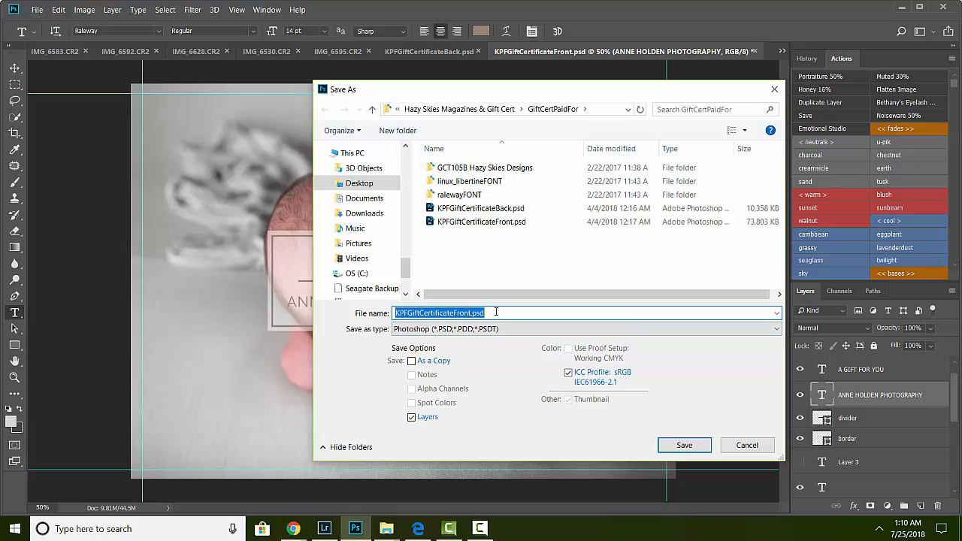
{"action": "left_click_drag", "start_coordinate": [442, 89], "coordinate": [381, 191]}
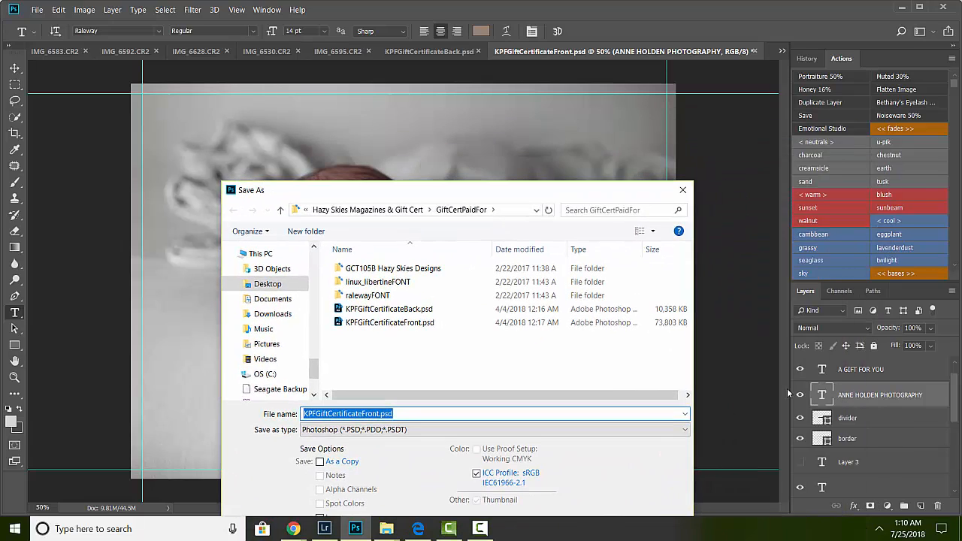
{"action": "left_click_drag", "start_coordinate": [456, 198], "coordinate": [469, 396]}
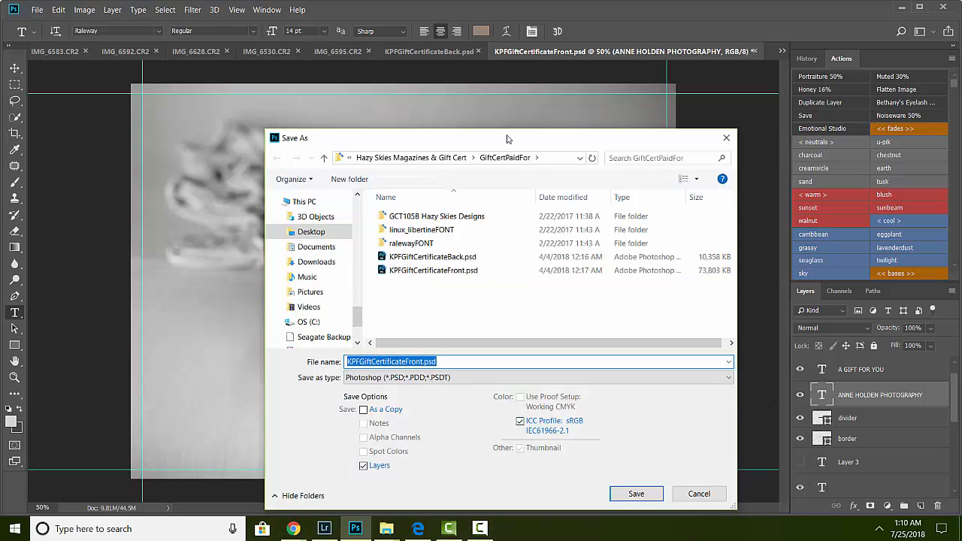
{"action": "left_click_drag", "start_coordinate": [508, 139], "coordinate": [516, 379]}
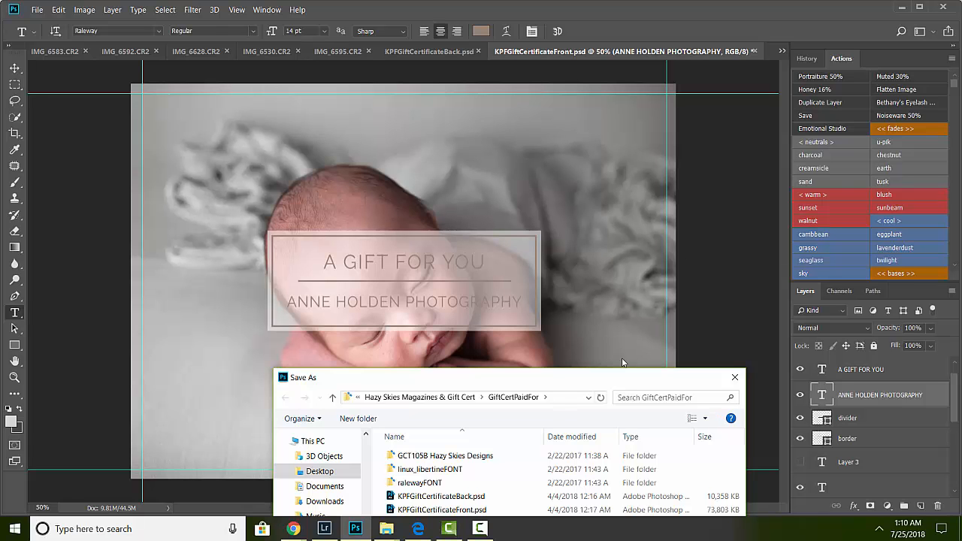
{"action": "left_click_drag", "start_coordinate": [551, 384], "coordinate": [541, 72]}
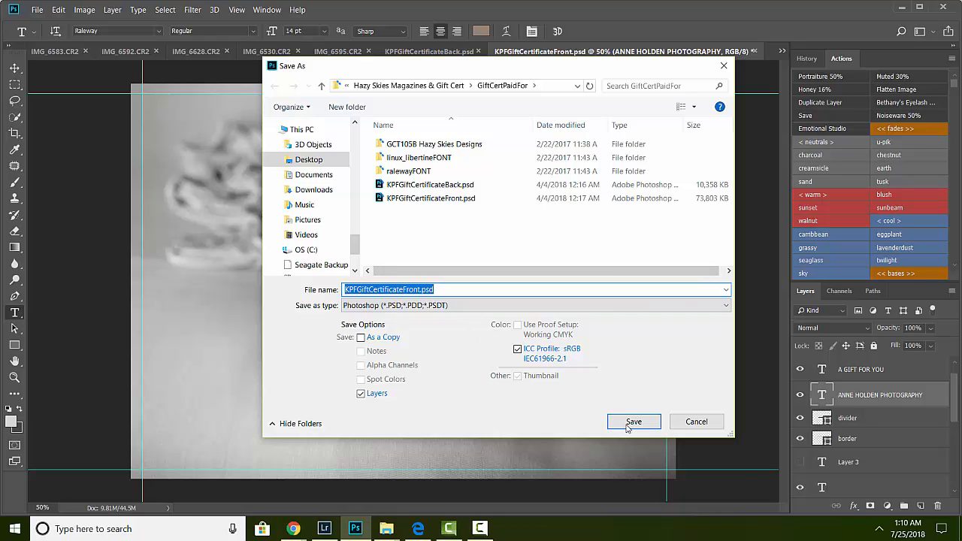
{"action": "left_click", "coordinate": [695, 421]}
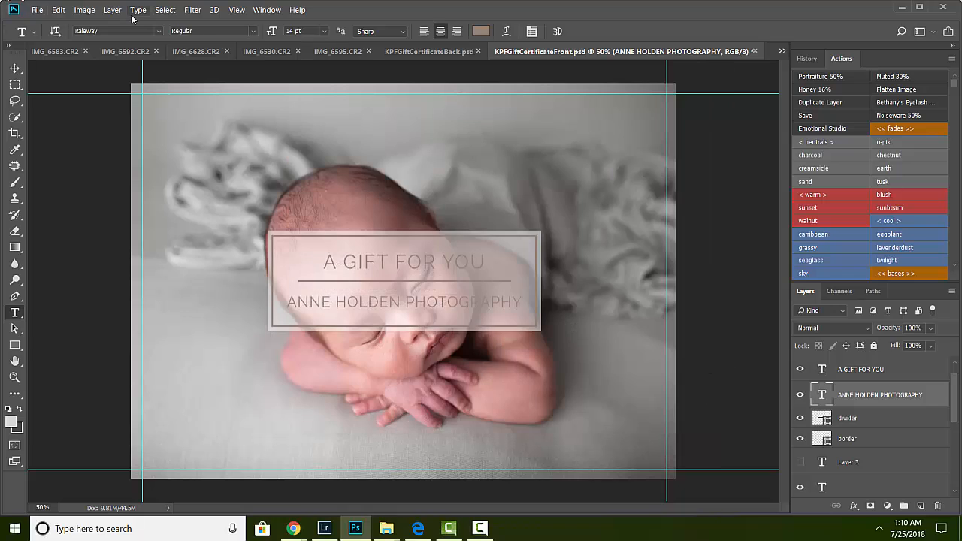
Step: Flatten the certificate front into a single background layer, discarding the hidden layers
{"action": "left_click", "coordinate": [136, 10]}
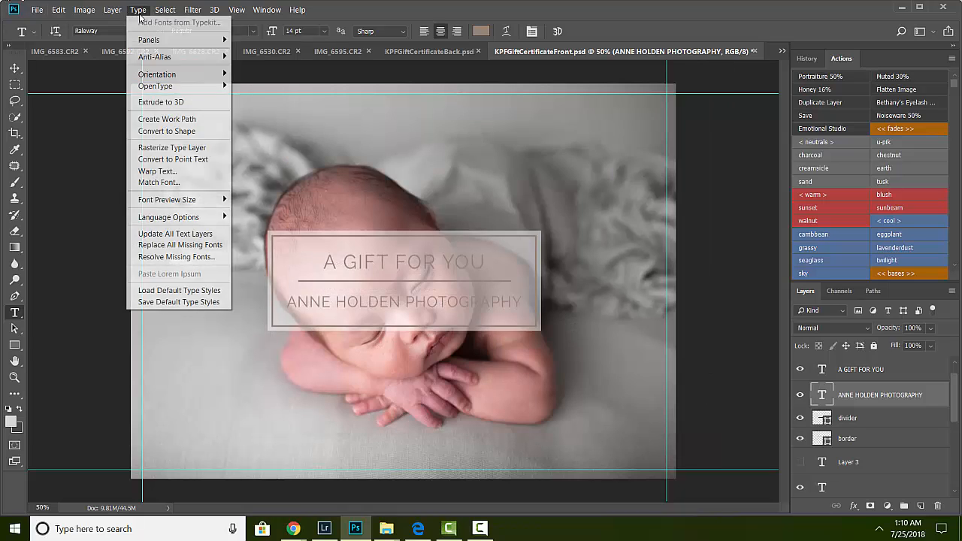
{"action": "mouse_move", "coordinate": [117, 12]}
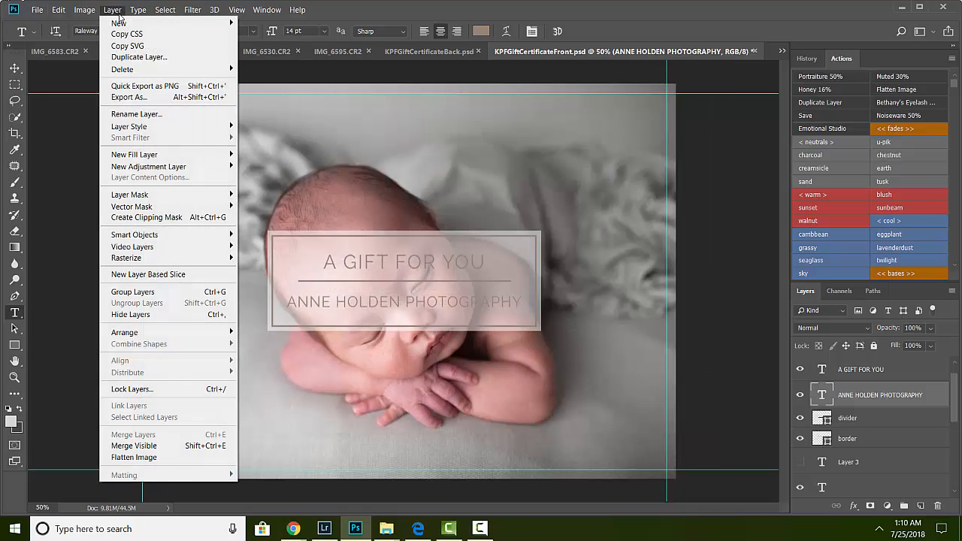
{"action": "left_click", "coordinate": [133, 458]}
{"action": "left_click", "coordinate": [446, 208]}
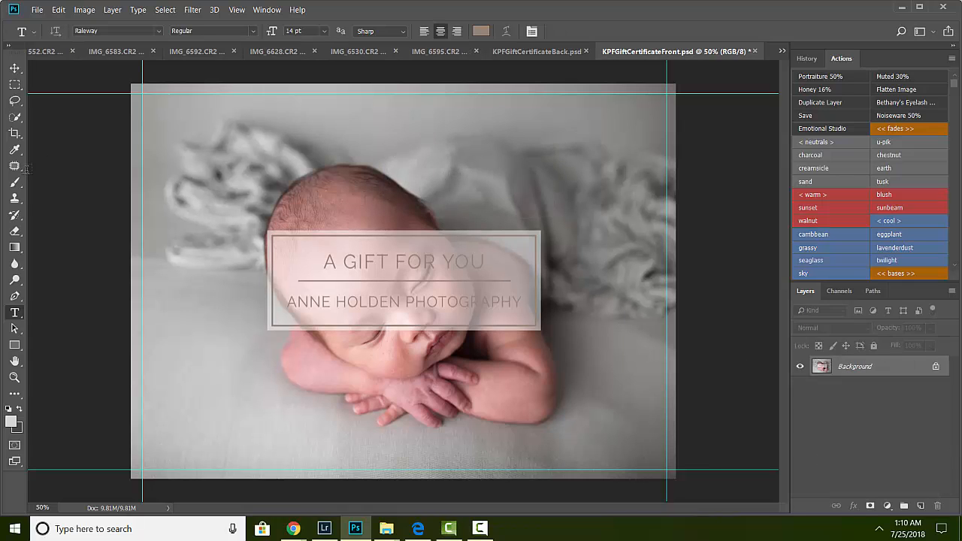
{"action": "left_click", "coordinate": [37, 11]}
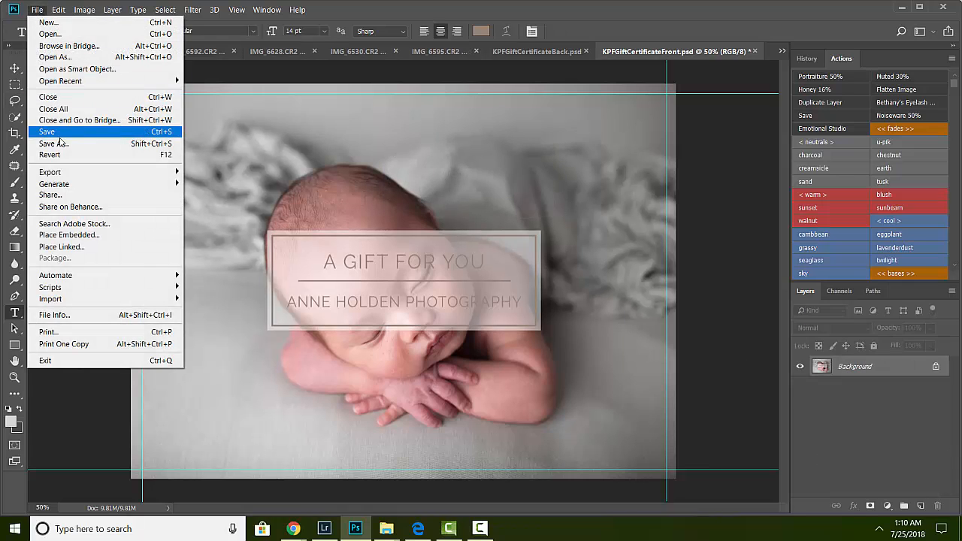
{"action": "left_click", "coordinate": [63, 143]}
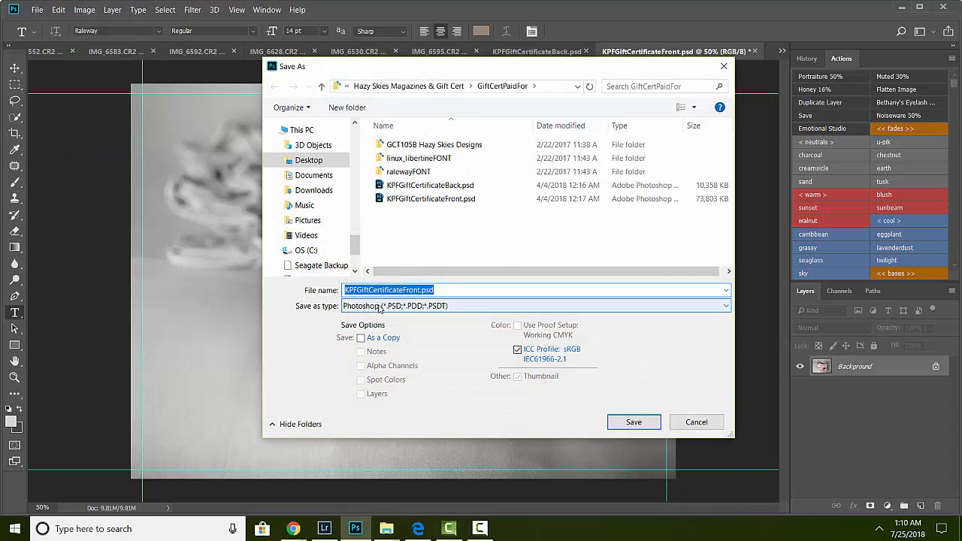
{"action": "left_click", "coordinate": [404, 306]}
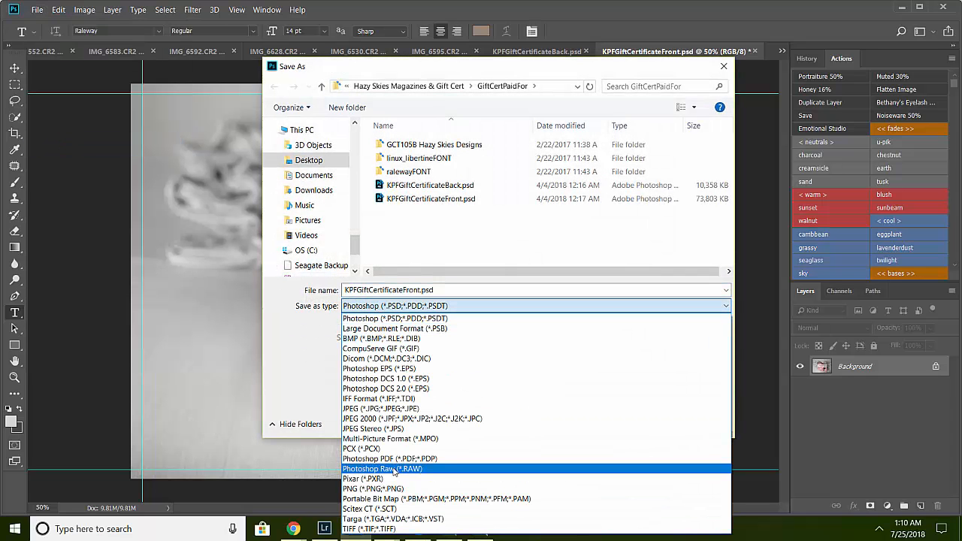
{"action": "left_click", "coordinate": [404, 409]}
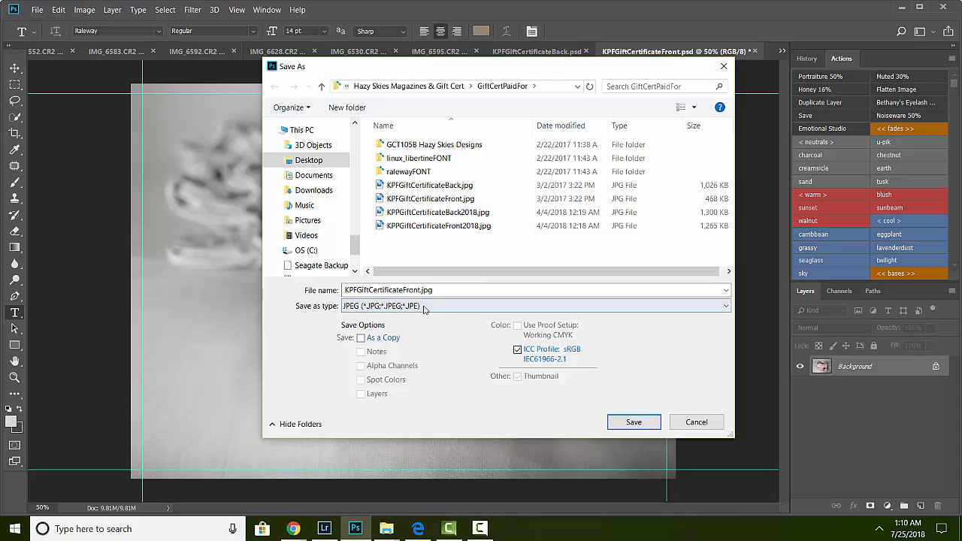
{"action": "left_click", "coordinate": [458, 289]}
{"action": "left_click", "coordinate": [458, 289]}
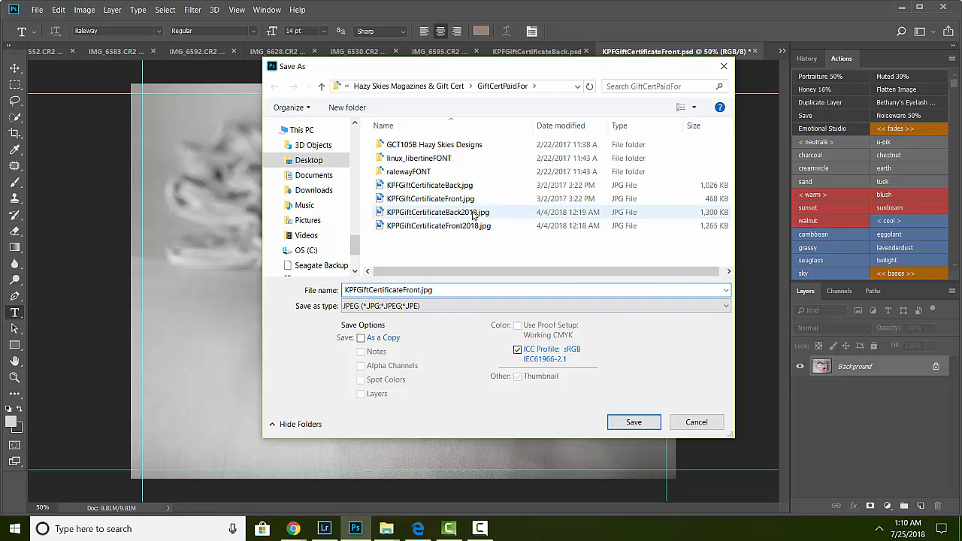
{"action": "left_click", "coordinate": [698, 422]}
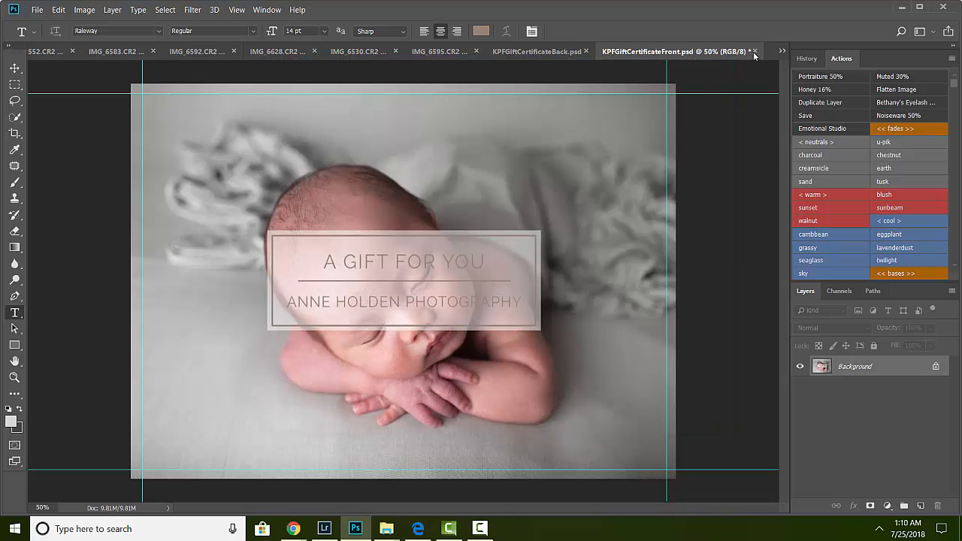
Step: Switch to the certificate back and delete the hidden sample placeholder layer and Layer 7 above the first PHOTO MASK
{"action": "left_click", "coordinate": [531, 51]}
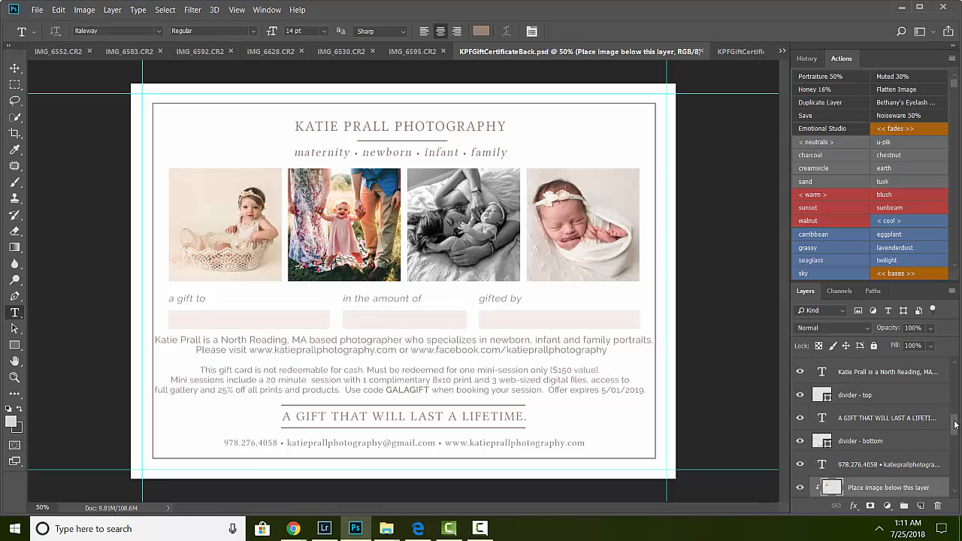
{"action": "left_click_drag", "start_coordinate": [956, 426], "coordinate": [957, 409]}
{"action": "mouse_move", "coordinate": [956, 407]}
{"action": "left_mouse_down"}
{"action": "mouse_move", "coordinate": [958, 391]}
{"action": "mouse_move", "coordinate": [955, 421]}
{"action": "left_mouse_up"}
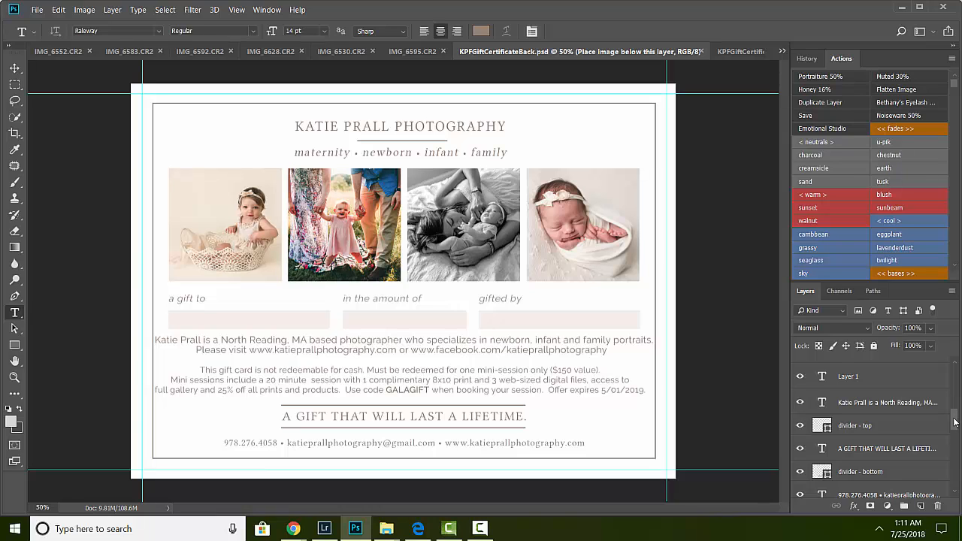
{"action": "left_click_drag", "start_coordinate": [955, 422], "coordinate": [954, 443]}
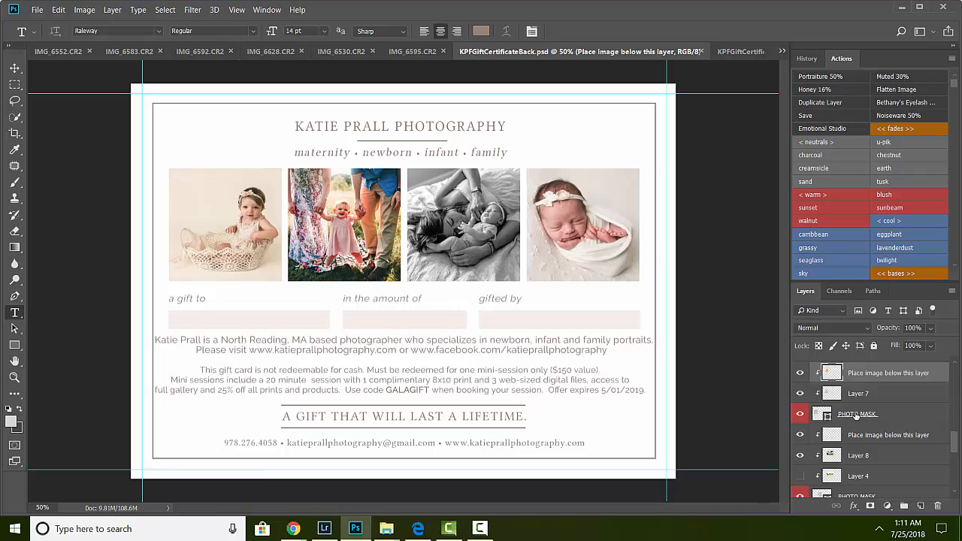
{"action": "left_click", "coordinate": [800, 373]}
{"action": "left_click", "coordinate": [800, 394]}
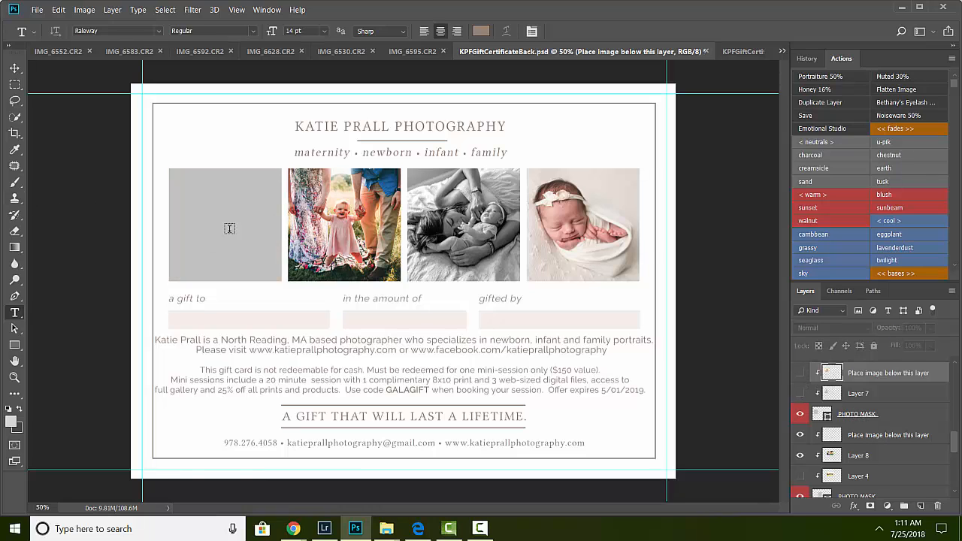
{"action": "left_click", "coordinate": [858, 394], "text": "shift"}
{"action": "right_click", "coordinate": [865, 397]}
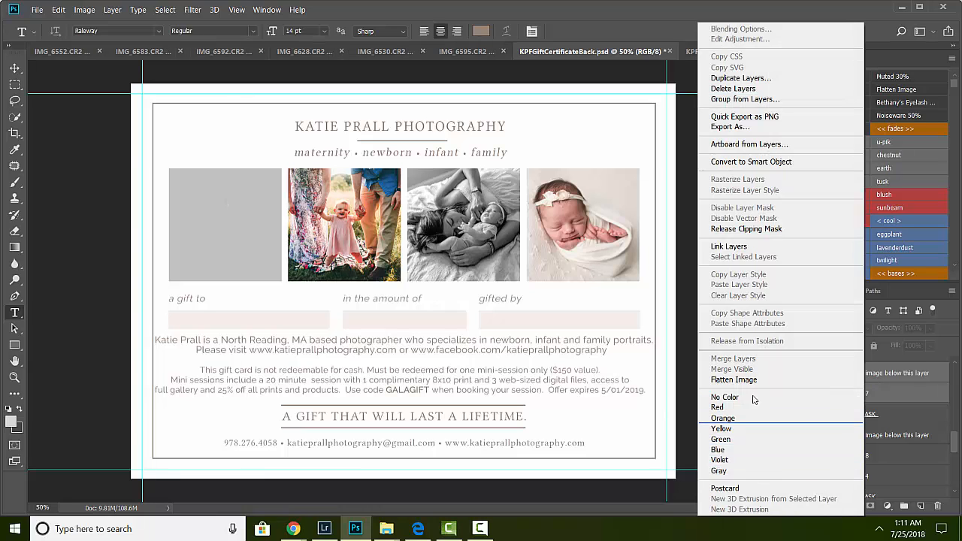
{"action": "left_click", "coordinate": [763, 89]}
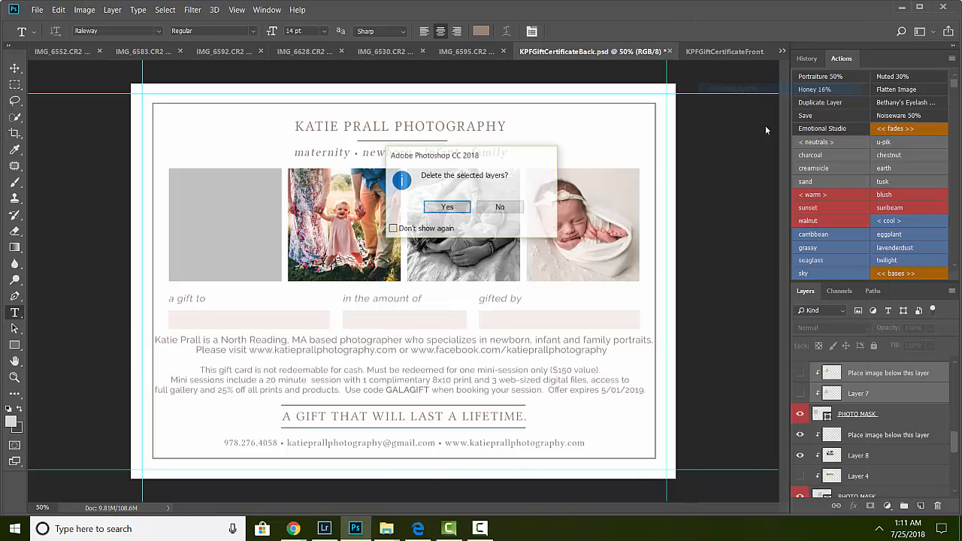
{"action": "left_click", "coordinate": [453, 207]}
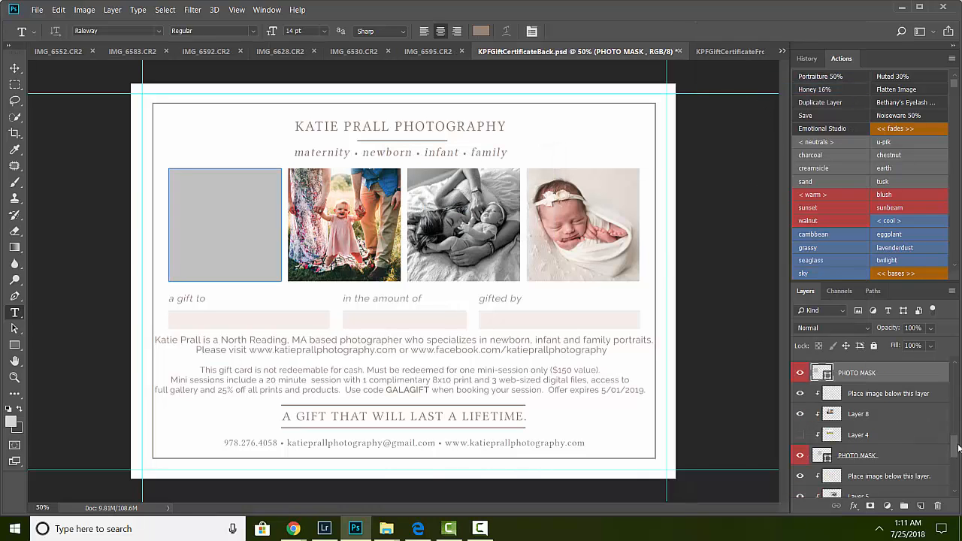
Step: Copy the newborn photo from IMG_6595.CR2 and paste it into the certificate back document
{"action": "scroll", "coordinate": [859, 417], "scroll_direction": "up", "scroll_amount": 2}
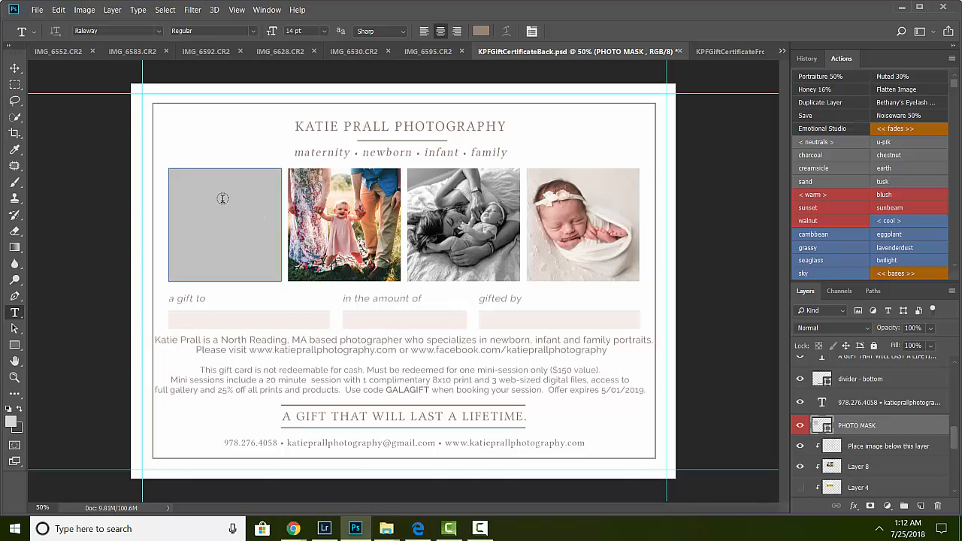
{"action": "left_click", "coordinate": [427, 51]}
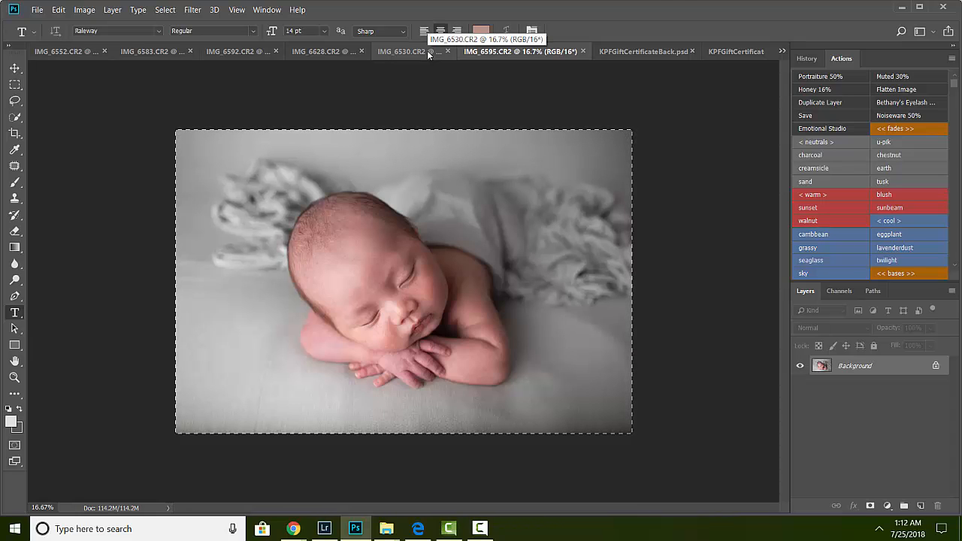
{"action": "left_click", "coordinate": [654, 51]}
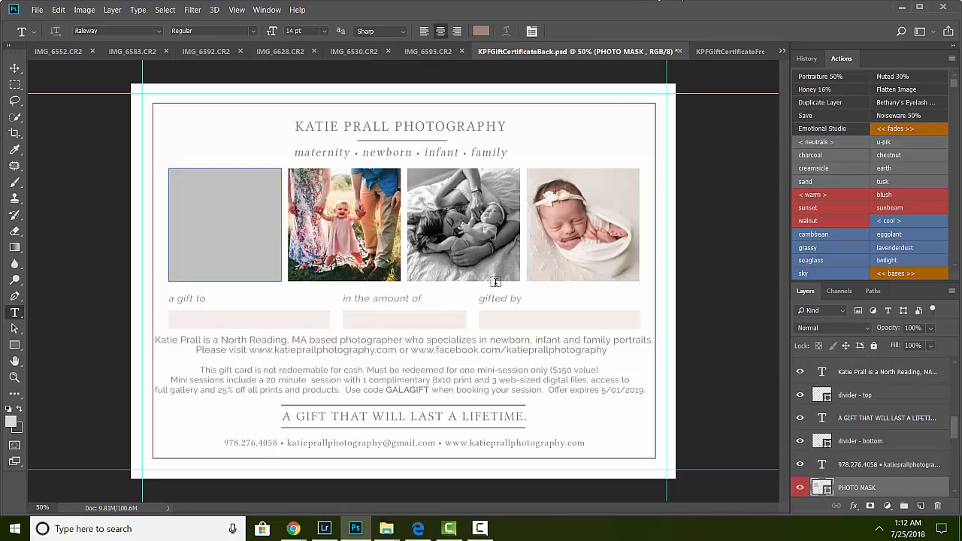
{"action": "key", "text": "ctrl+v"}
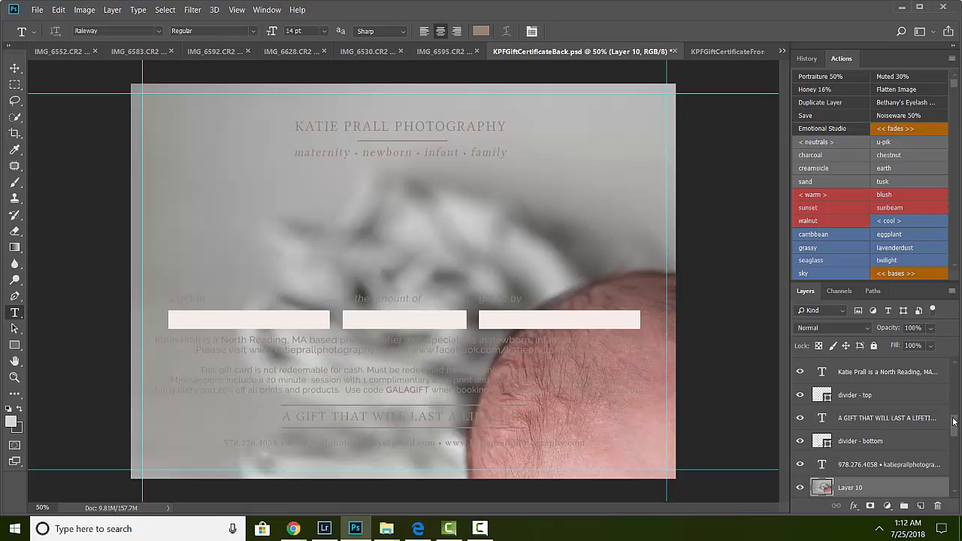
Step: Move the pasted Layer 10 directly above the PHOTO MASK layer and create a clipping mask to it
{"action": "left_click_drag", "start_coordinate": [954, 423], "coordinate": [955, 434]}
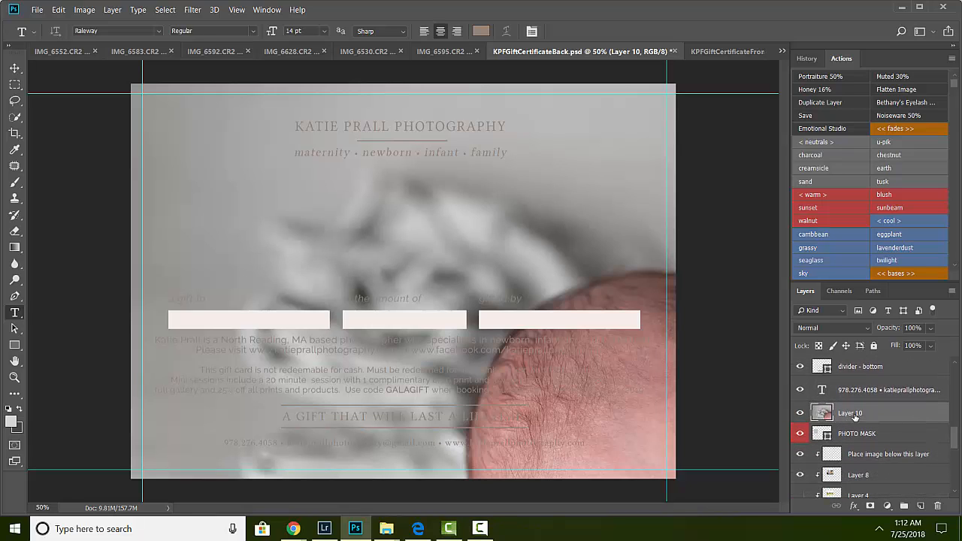
{"action": "right_click", "coordinate": [855, 415]}
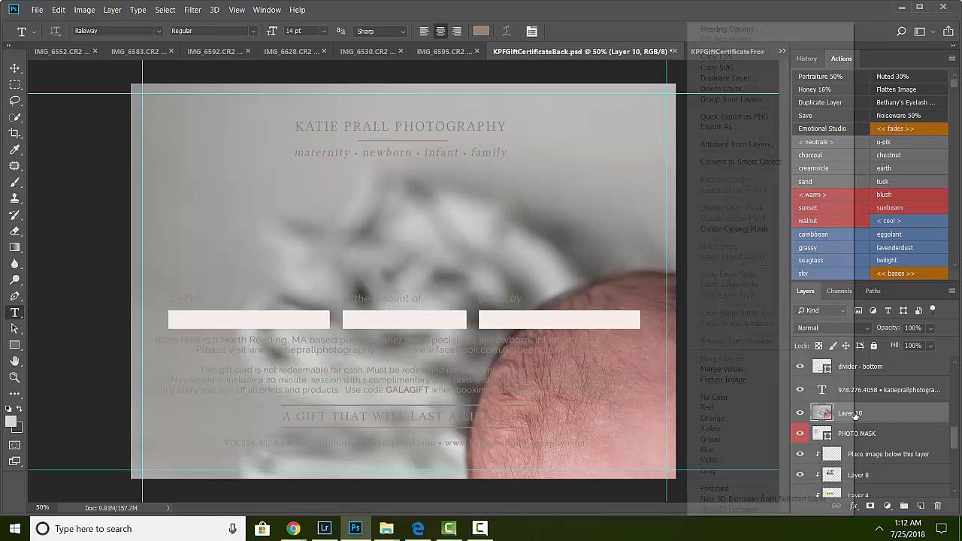
{"action": "left_click", "coordinate": [875, 413]}
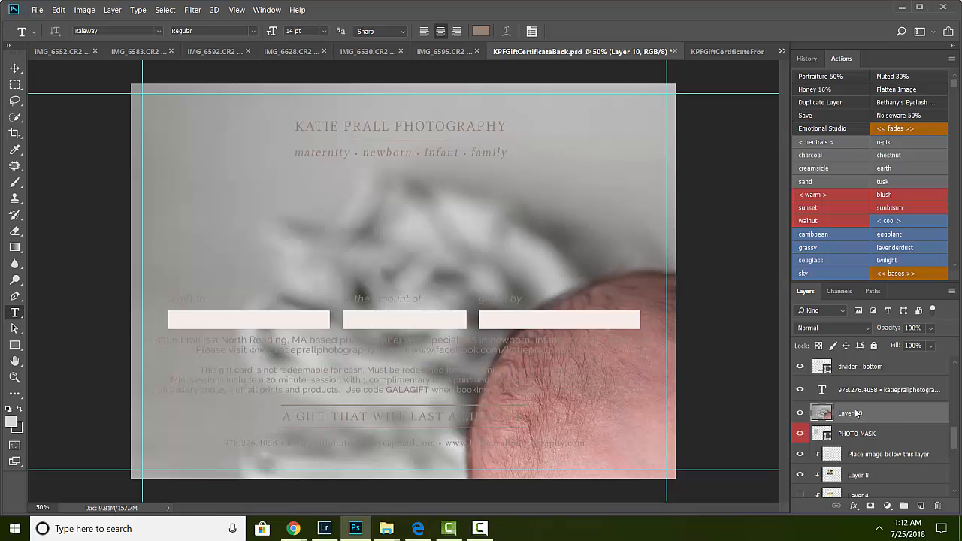
{"action": "right_click", "coordinate": [855, 414]}
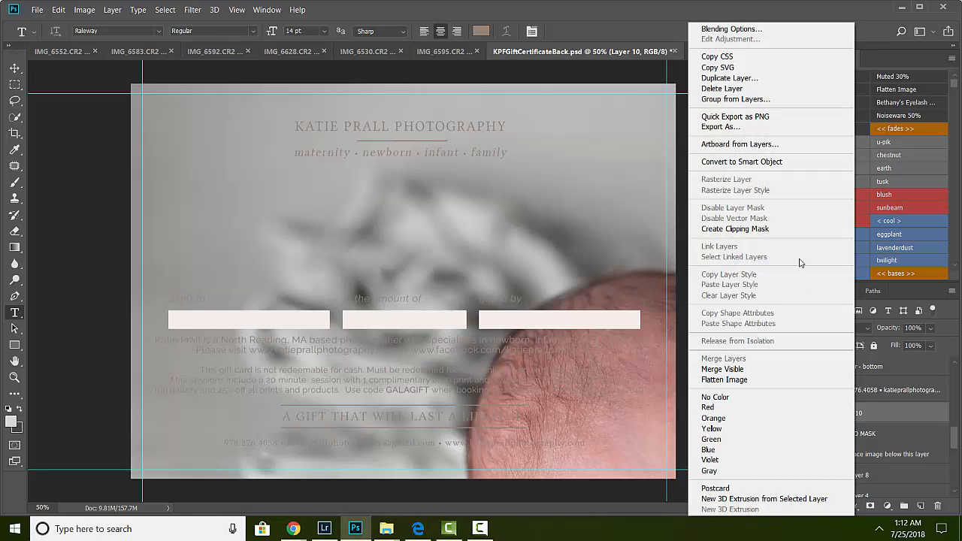
{"action": "left_click", "coordinate": [760, 231]}
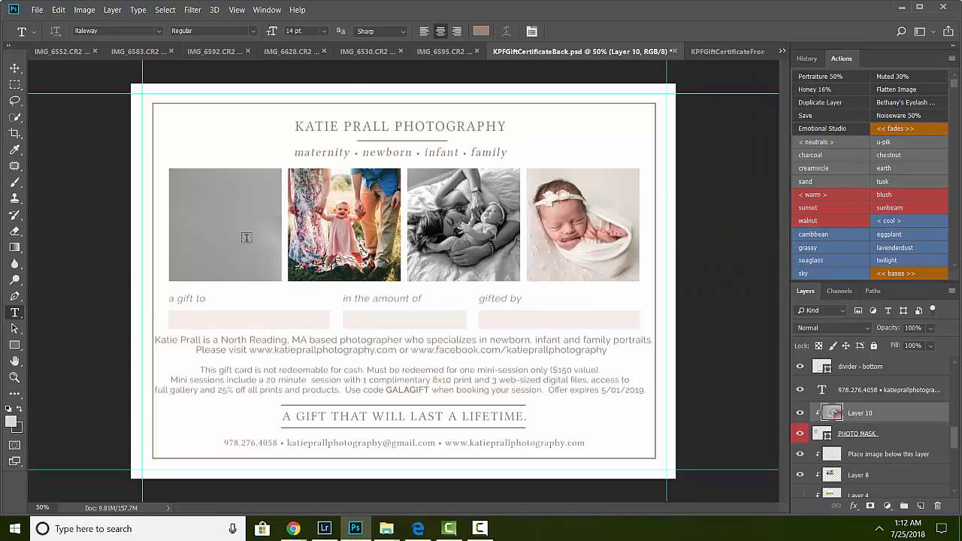
Step: Scale the pasted photo to about 15% with Free Transform and position it inside the first photo frame
{"action": "left_click_drag", "start_coordinate": [15, 68], "coordinate": [46, 71]}
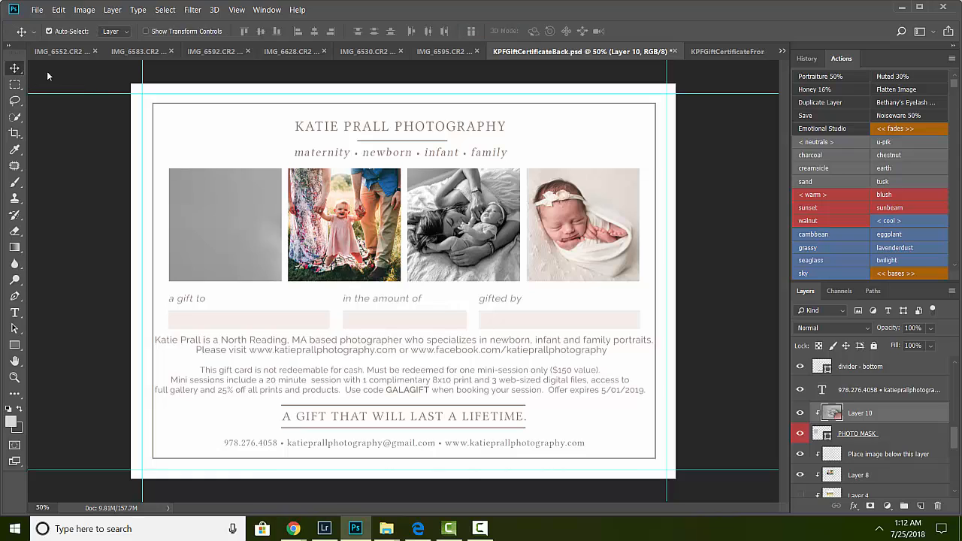
{"action": "left_click_drag", "start_coordinate": [216, 236], "coordinate": [255, 224]}
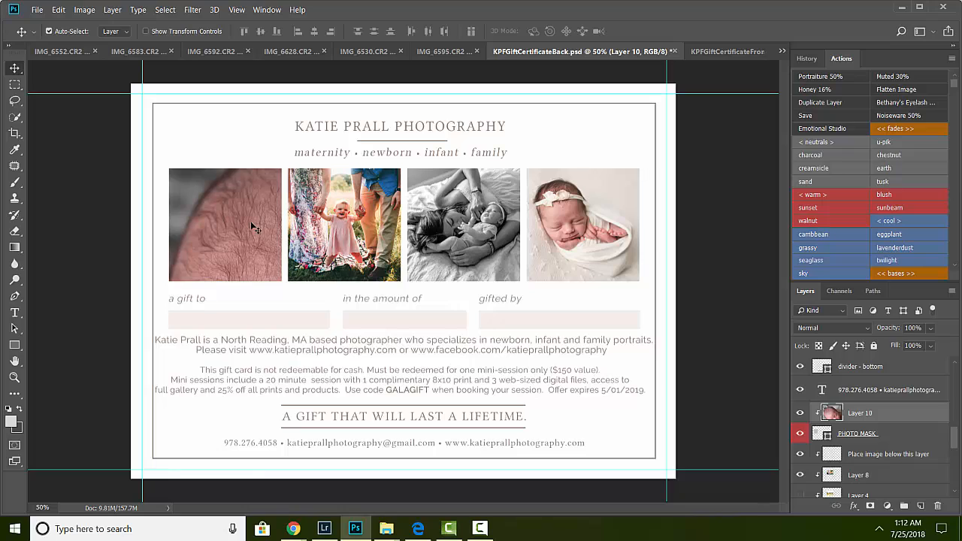
{"action": "key", "text": "ctrl+t"}
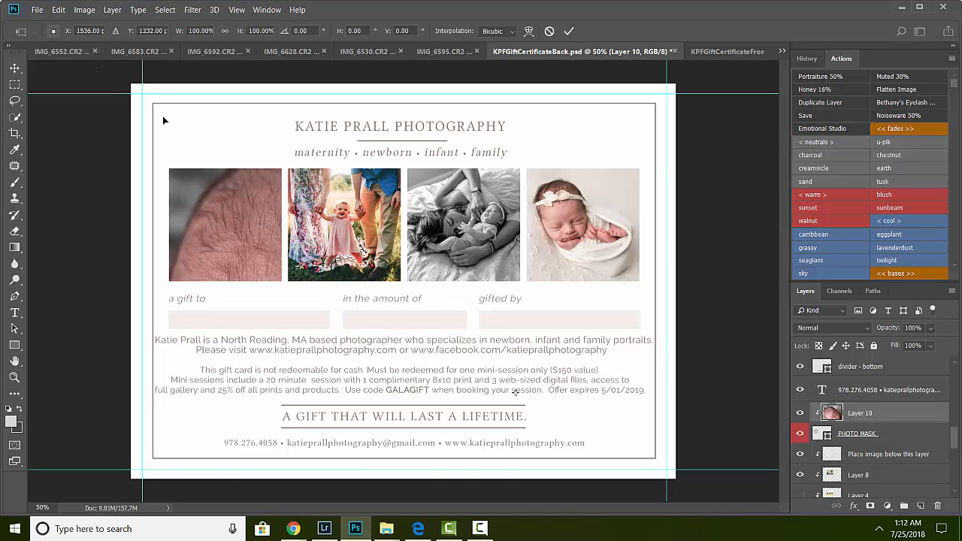
{"action": "left_click_drag", "start_coordinate": [163, 120], "coordinate": [500, 358]}
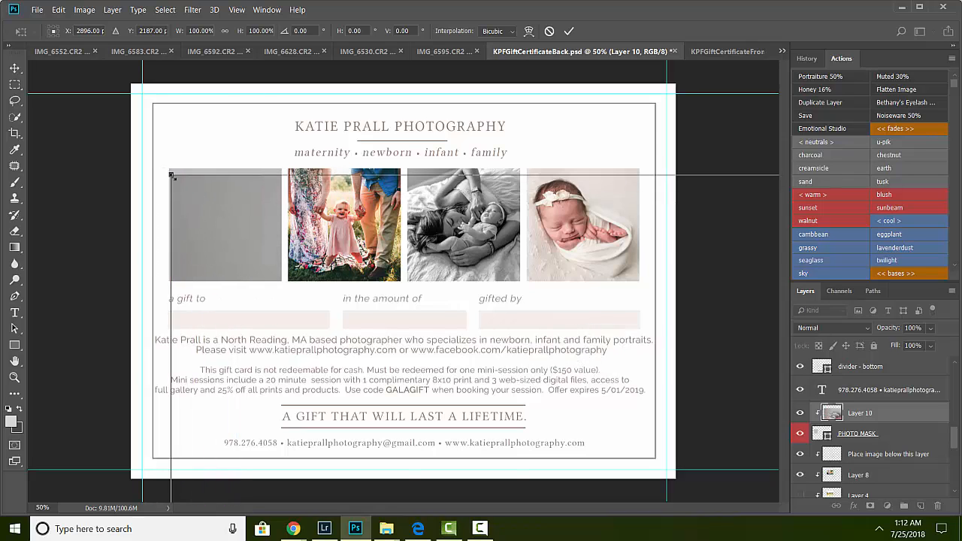
{"action": "left_click_drag", "start_coordinate": [171, 176], "coordinate": [530, 324]}
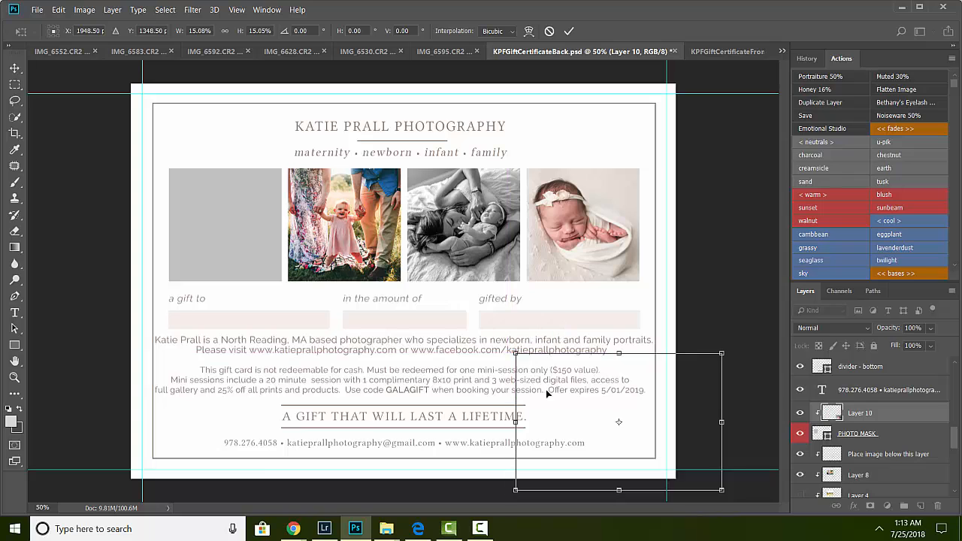
{"action": "left_click_drag", "start_coordinate": [545, 389], "coordinate": [157, 190]}
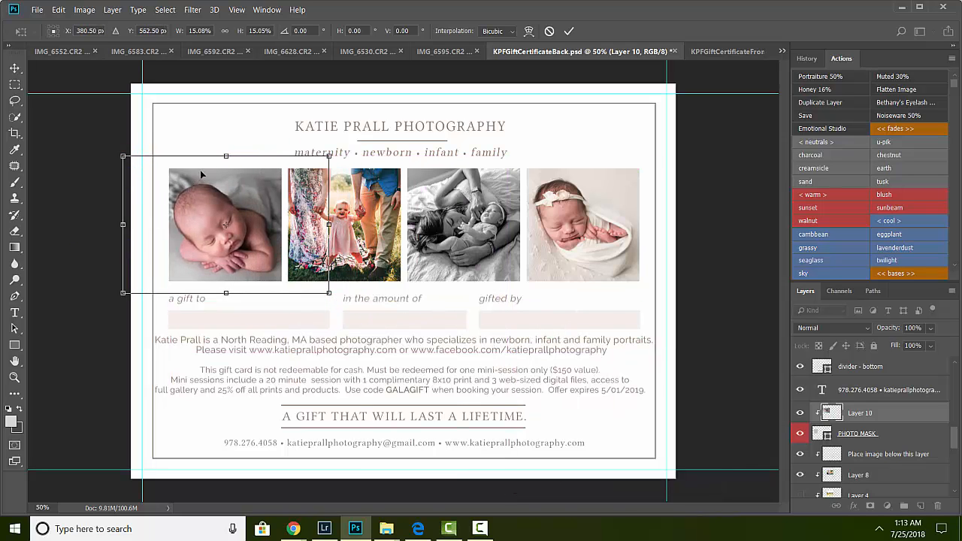
{"action": "left_click_drag", "start_coordinate": [227, 155], "coordinate": [226, 162]}
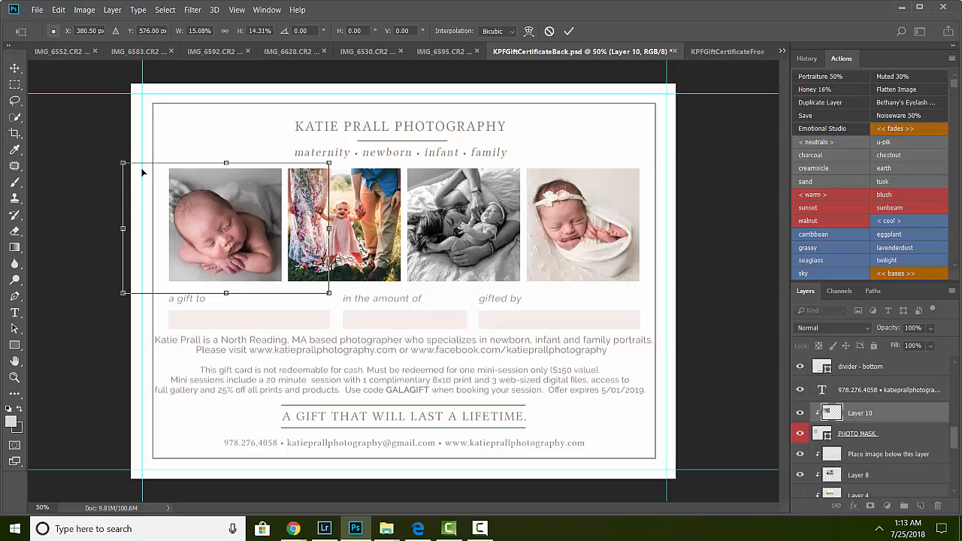
{"action": "left_click_drag", "start_coordinate": [123, 229], "coordinate": [131, 229]}
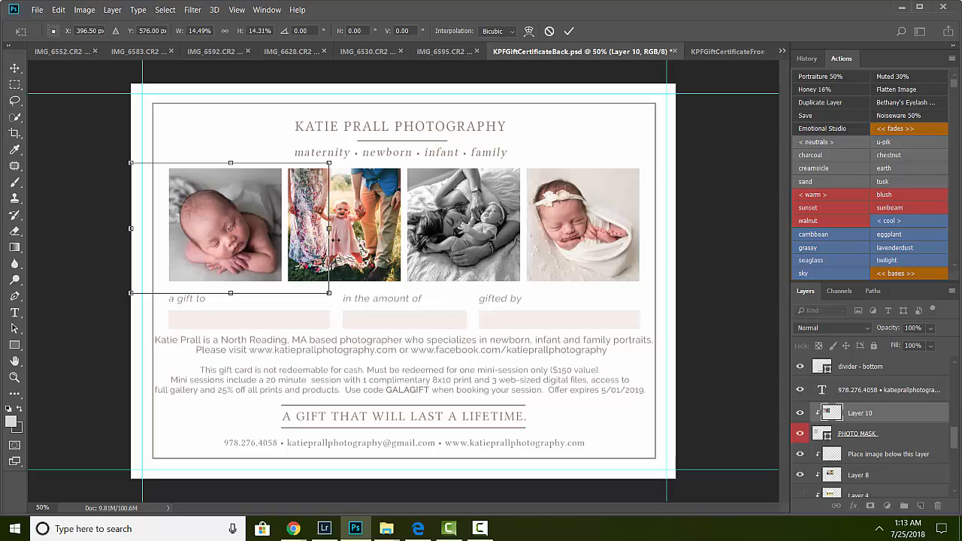
{"action": "key", "text": "Return"}
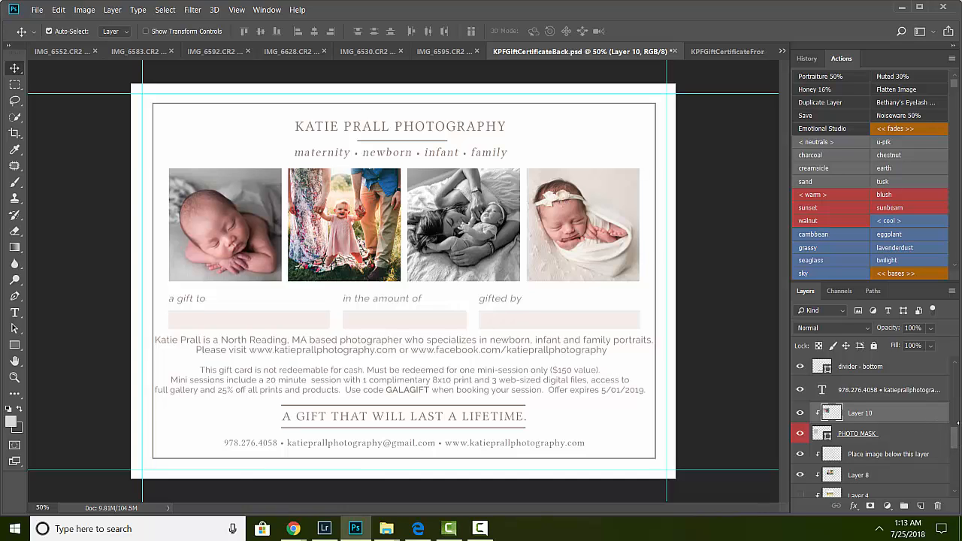
Step: Scroll through the layer stack and select the lower PHOTO MASK layer
{"action": "scroll", "coordinate": [854, 406], "scroll_direction": "down", "scroll_amount": 5}
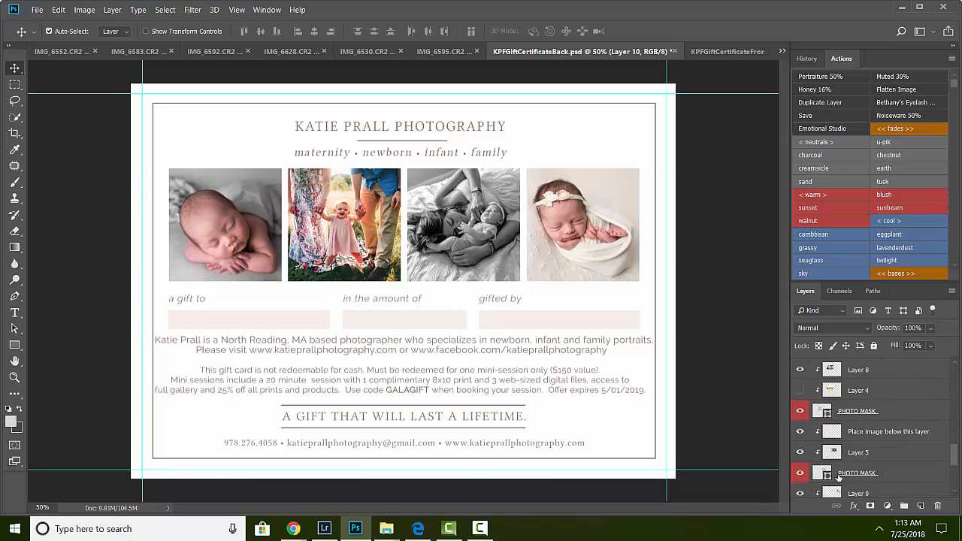
{"action": "scroll", "coordinate": [957, 454], "scroll_direction": "down", "scroll_amount": 5}
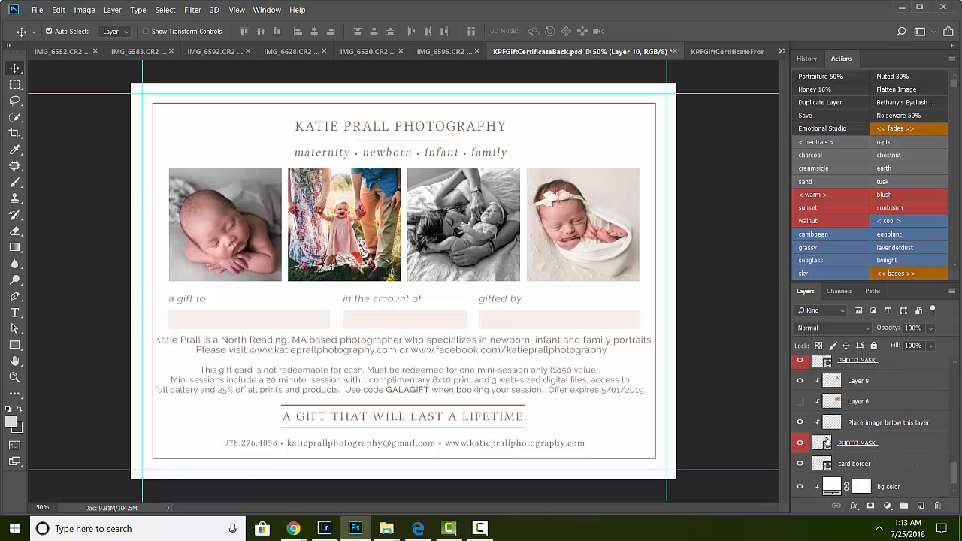
{"action": "left_click", "coordinate": [826, 444]}
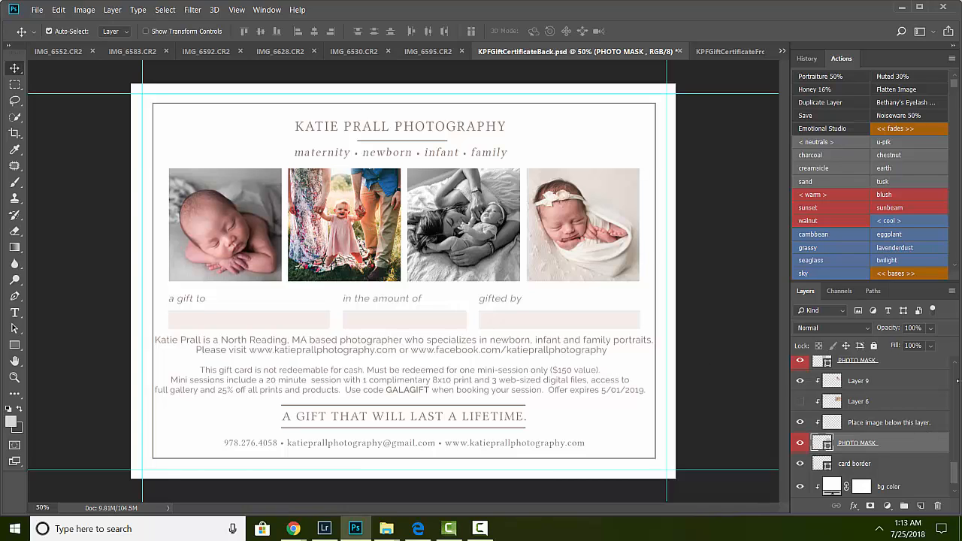
{"action": "scroll", "coordinate": [957, 478], "scroll_direction": "down", "scroll_amount": 1}
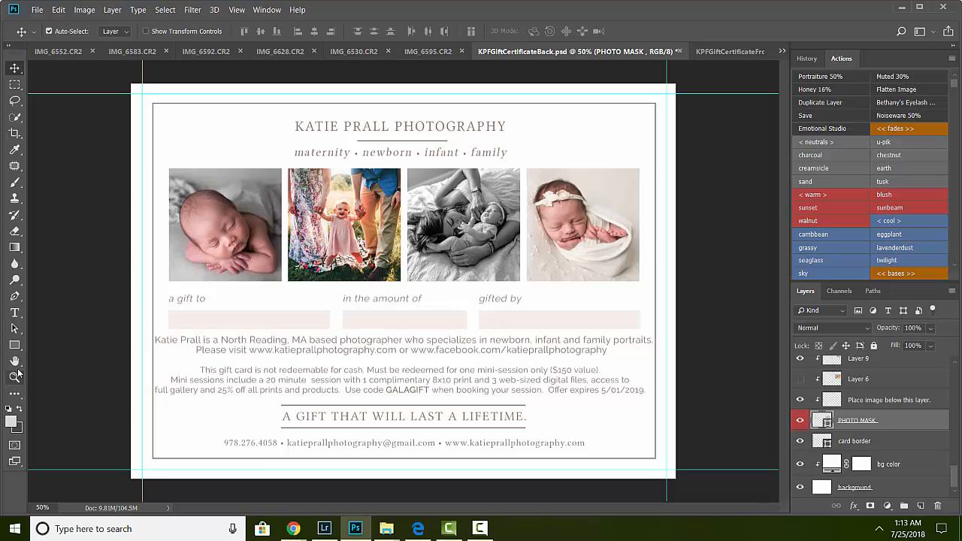
{"action": "left_click", "coordinate": [15, 313]}
{"action": "left_click", "coordinate": [324, 418]}
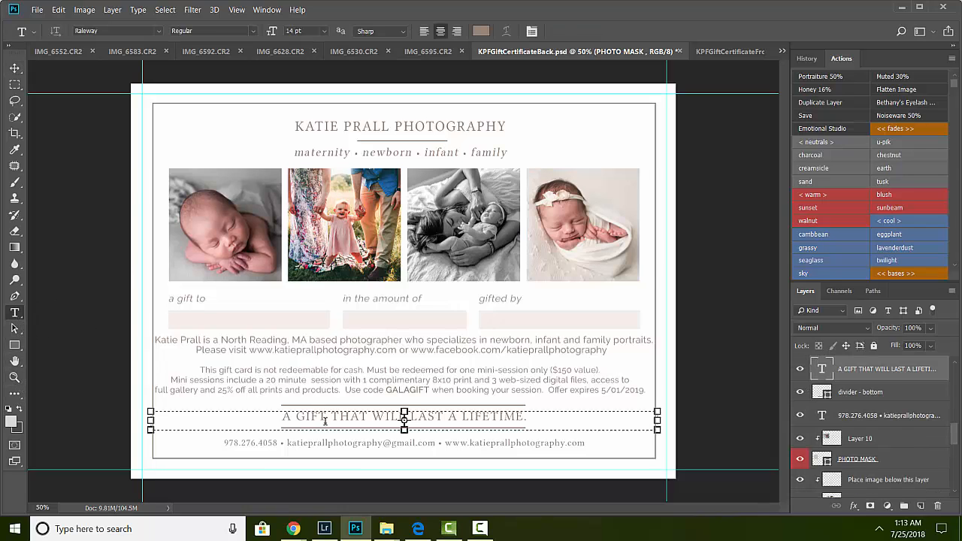
{"action": "left_click_drag", "start_coordinate": [296, 418], "coordinate": [460, 420]}
{"action": "left_click", "coordinate": [500, 416]}
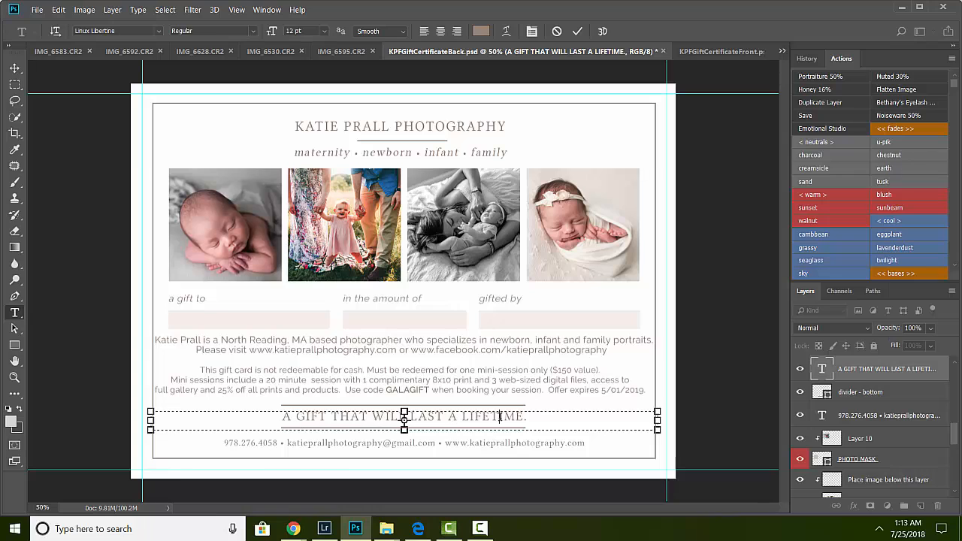
{"action": "key", "text": "ctrl+Return"}
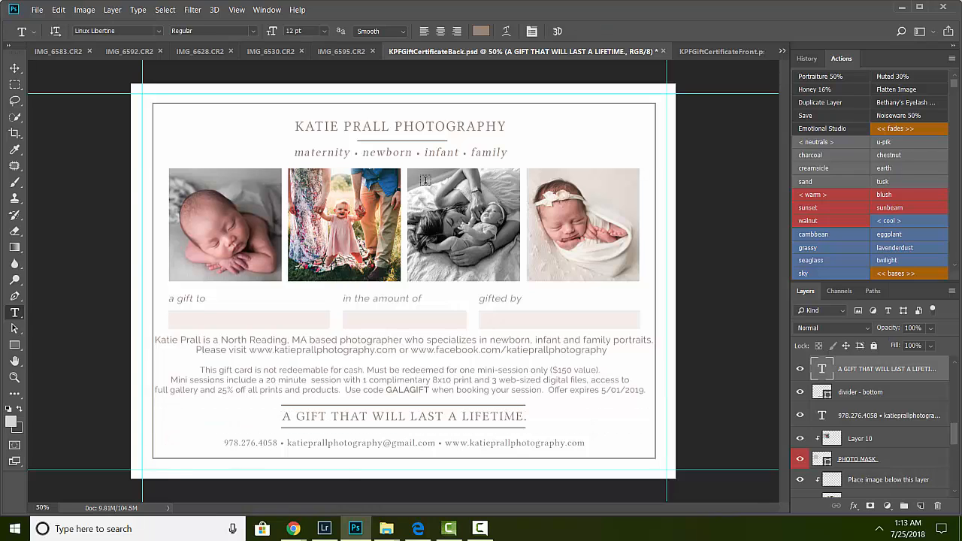
{"action": "left_click", "coordinate": [483, 406]}
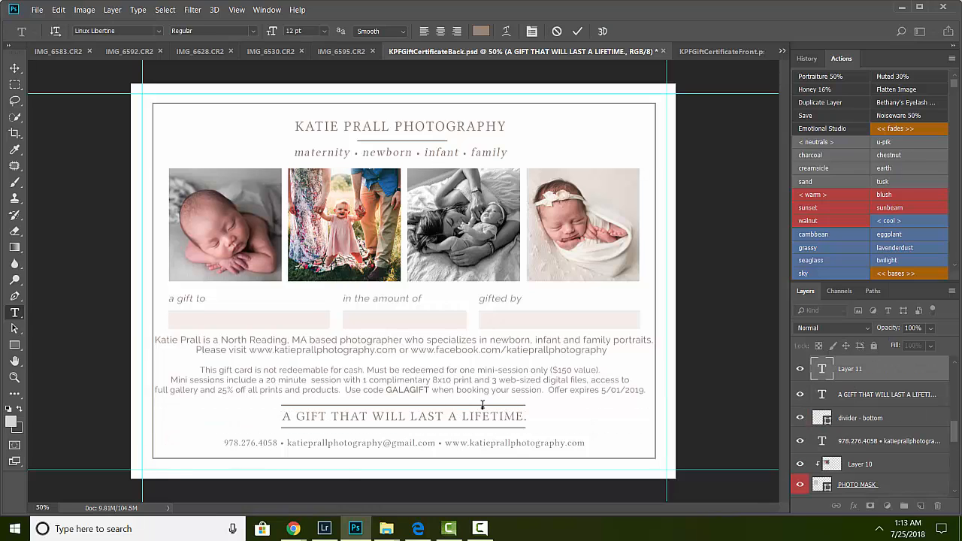
{"action": "left_click", "coordinate": [800, 368]}
Step: Toggle the visibility of the bottom and top divider layers to check which line each one controls
{"action": "left_click_drag", "start_coordinate": [954, 429], "coordinate": [954, 433]}
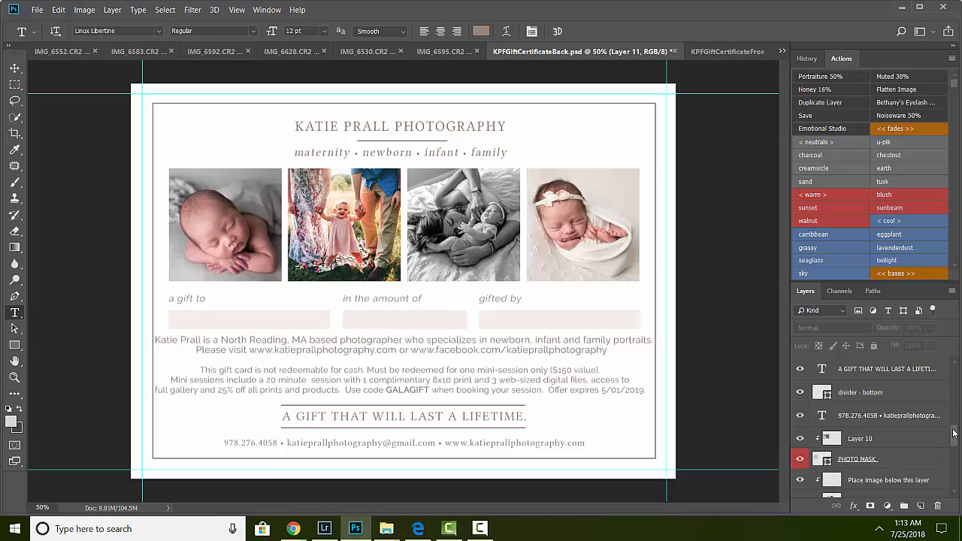
{"action": "left_click", "coordinate": [864, 395]}
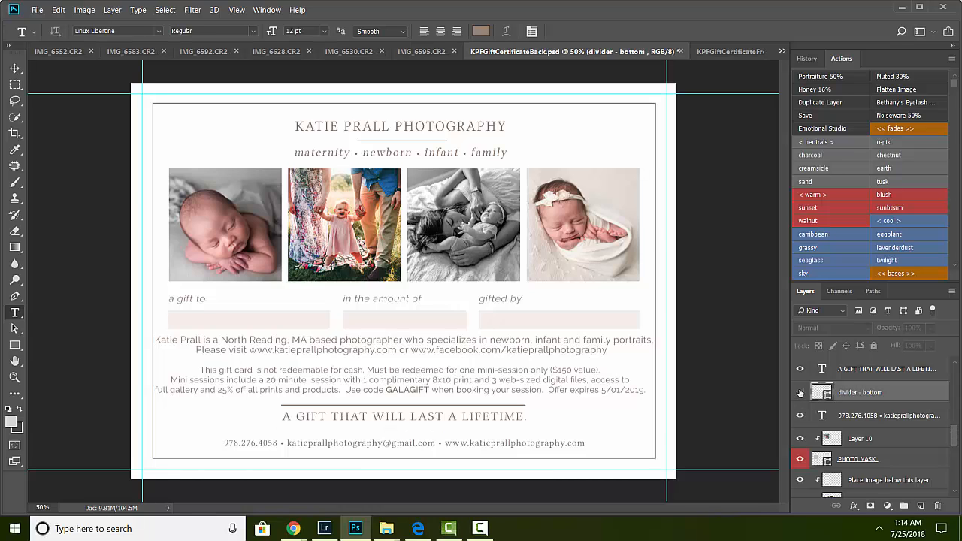
{"action": "left_click", "coordinate": [801, 393]}
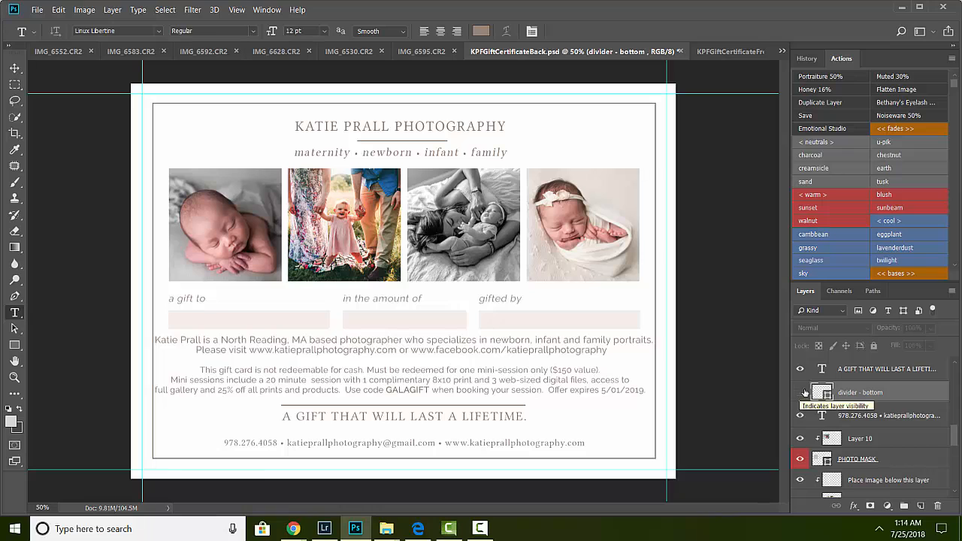
{"action": "left_click", "coordinate": [957, 364]}
{"action": "left_click", "coordinate": [956, 364]}
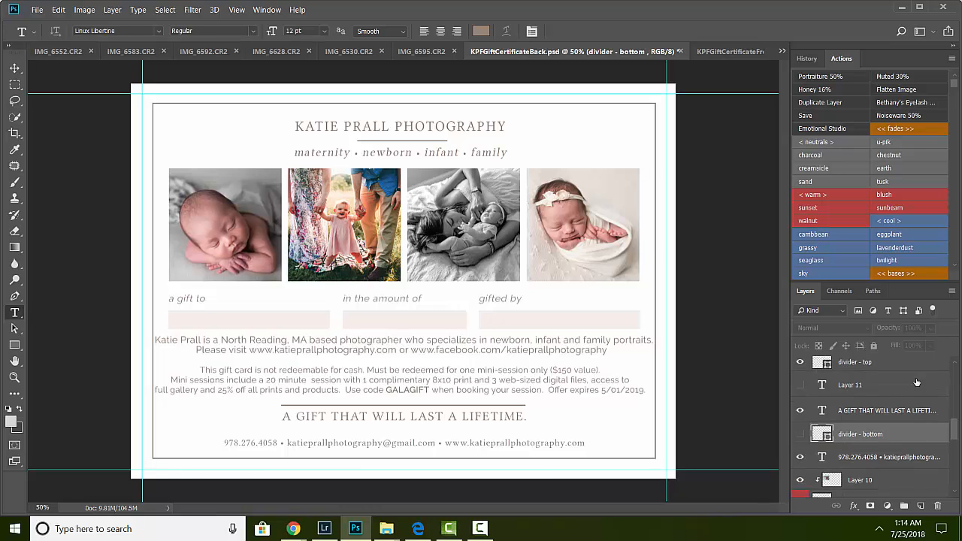
{"action": "left_click", "coordinate": [801, 363]}
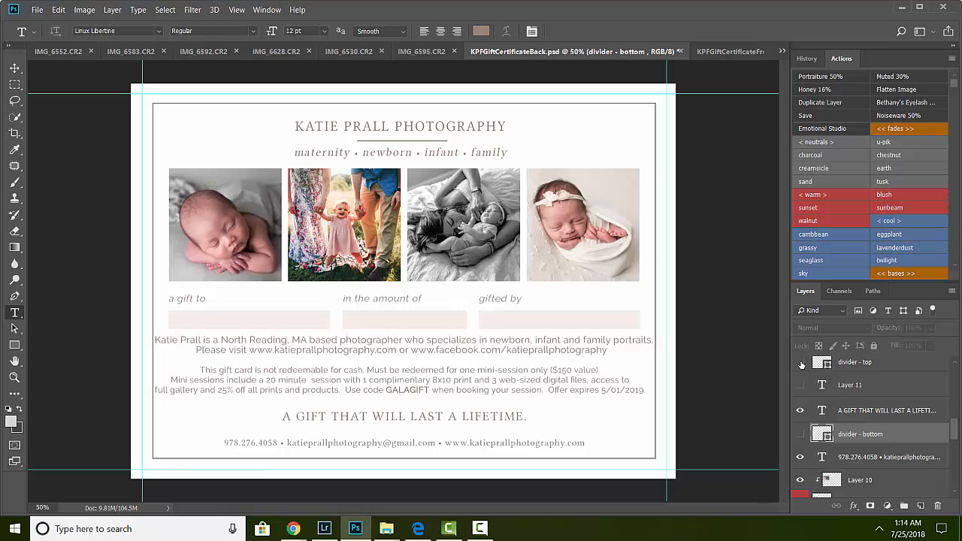
{"action": "left_click", "coordinate": [801, 363]}
{"action": "left_click", "coordinate": [801, 436]}
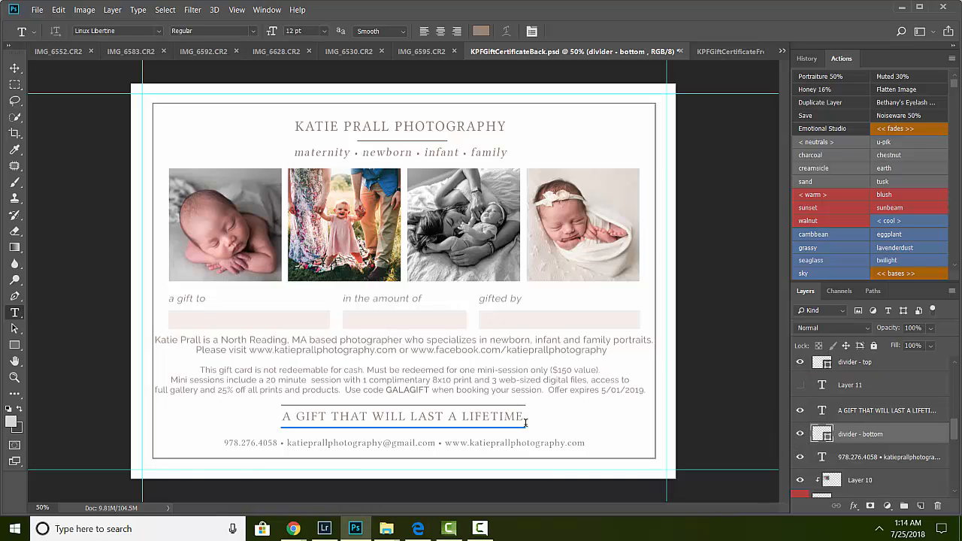
Step: Save the certificate back as KPFGiftCertificateBack.psd in Photoshop format
{"action": "left_click", "coordinate": [562, 431]}
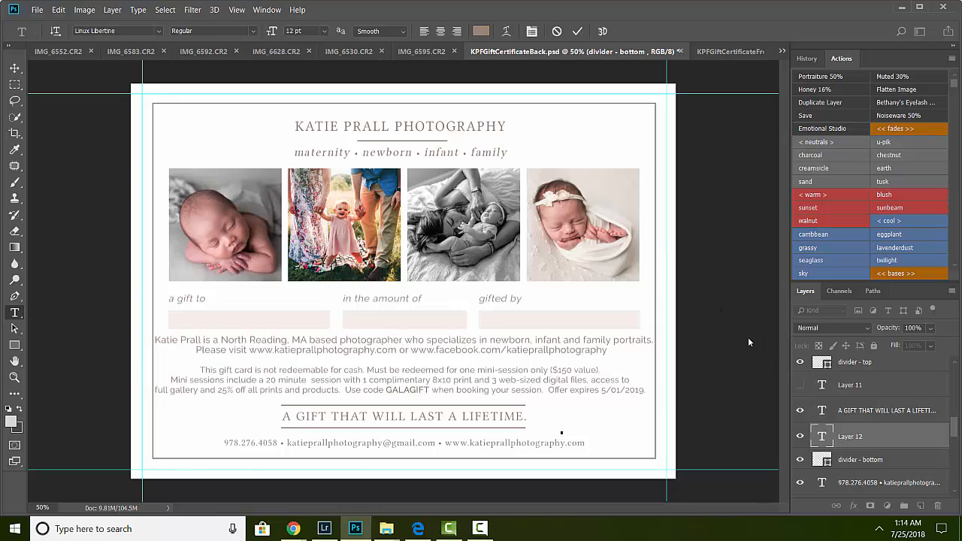
{"action": "left_click", "coordinate": [35, 11]}
{"action": "left_click", "coordinate": [65, 143]}
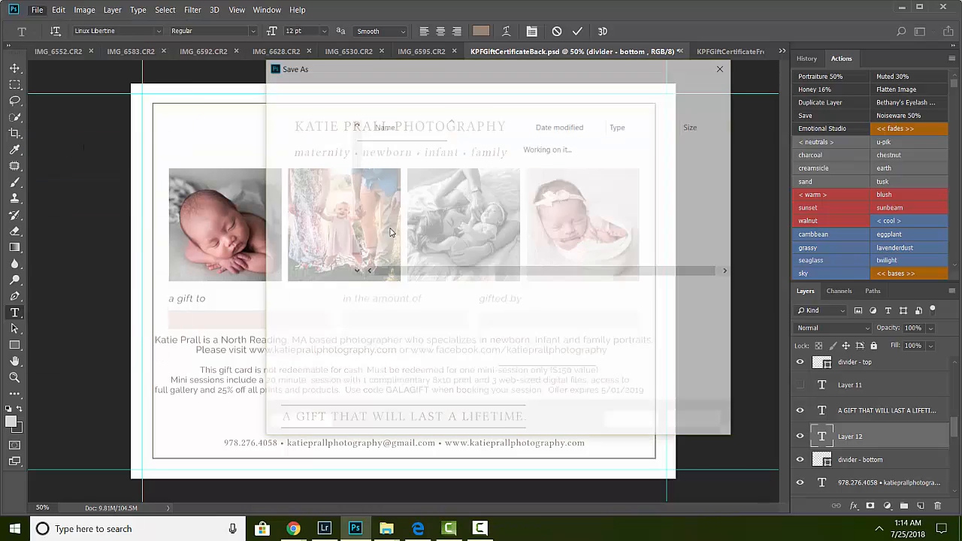
{"action": "left_click", "coordinate": [398, 306]}
{"action": "left_click", "coordinate": [399, 315]}
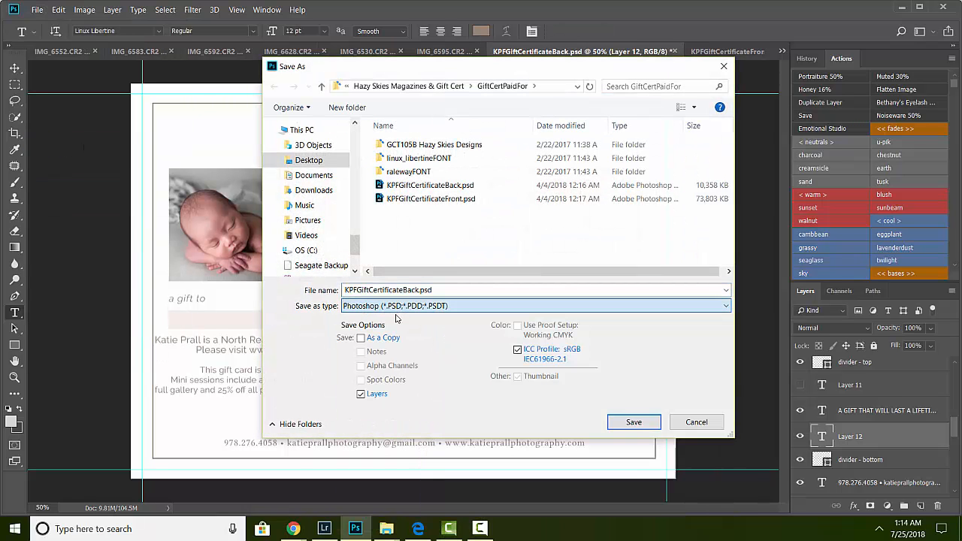
{"action": "left_click", "coordinate": [635, 422]}
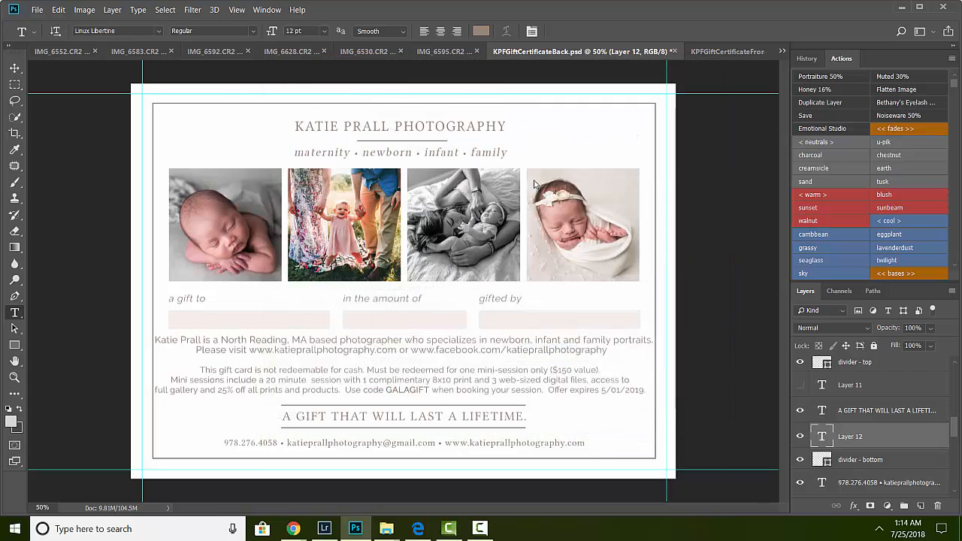
{"action": "left_click", "coordinate": [113, 10]}
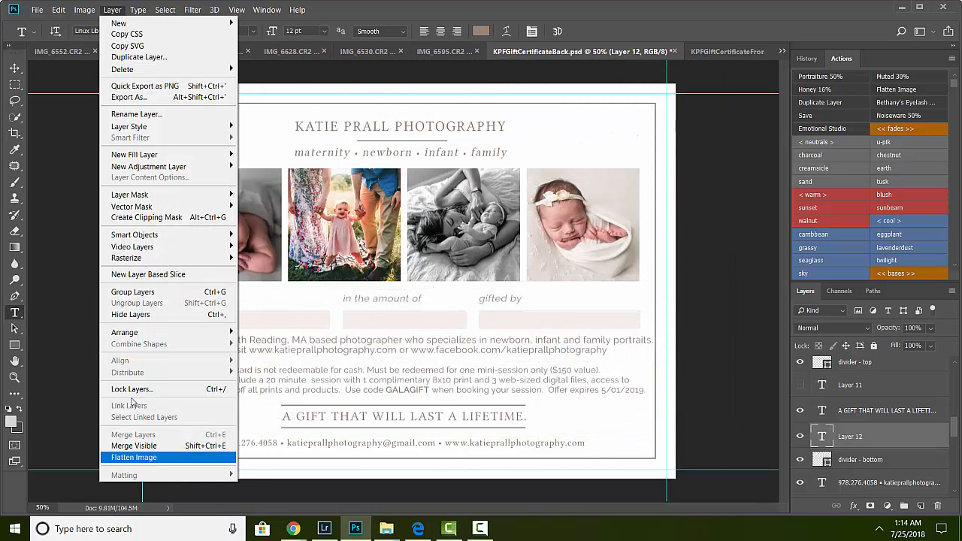
{"action": "left_click", "coordinate": [33, 9]}
{"action": "left_click", "coordinate": [33, 9]}
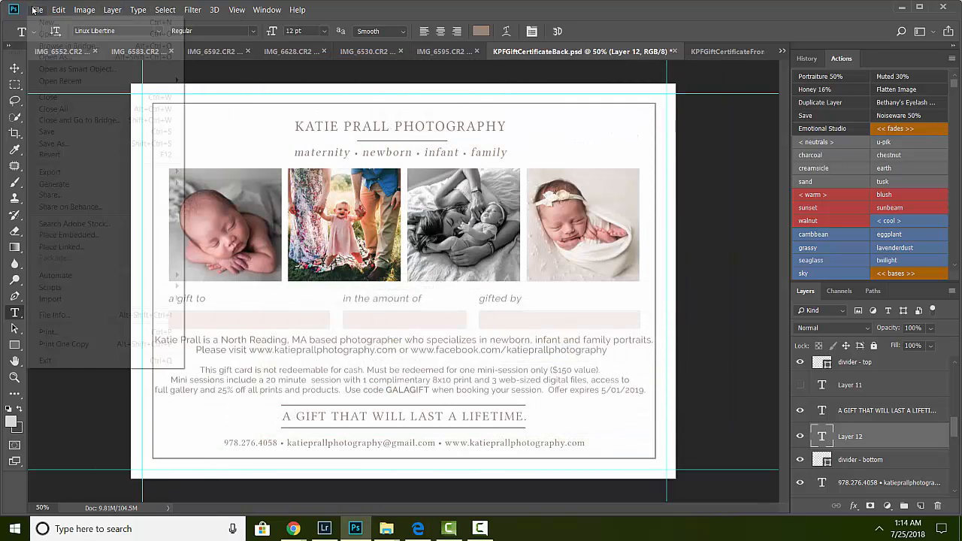
{"action": "left_click", "coordinate": [63, 145]}
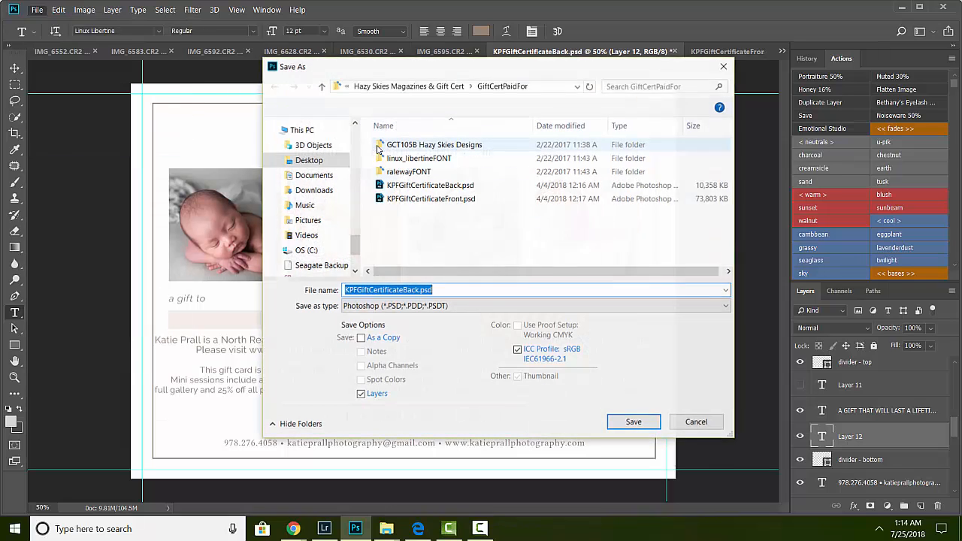
{"action": "left_click", "coordinate": [696, 422]}
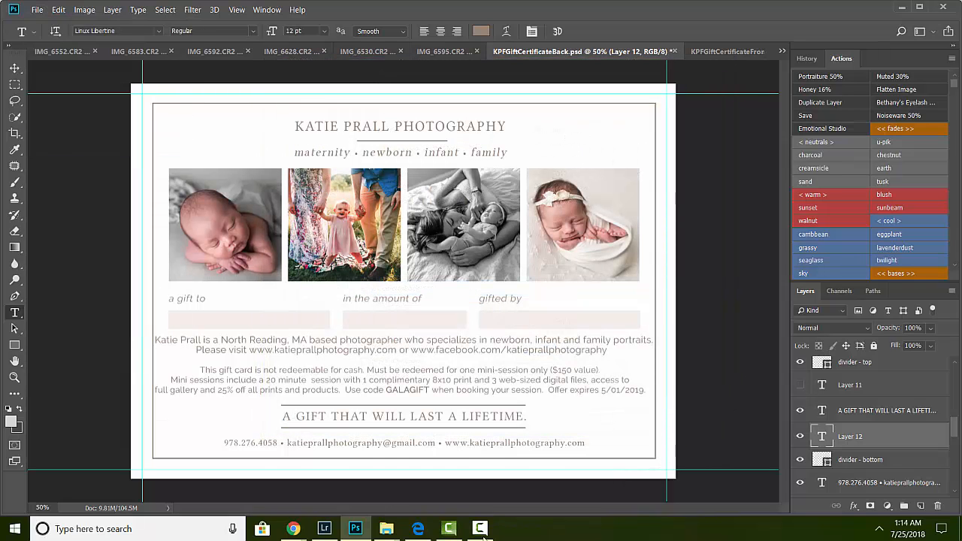
Step: Search Windows for millers and launch the Millers ROES desktop app
{"action": "left_click", "coordinate": [101, 530]}
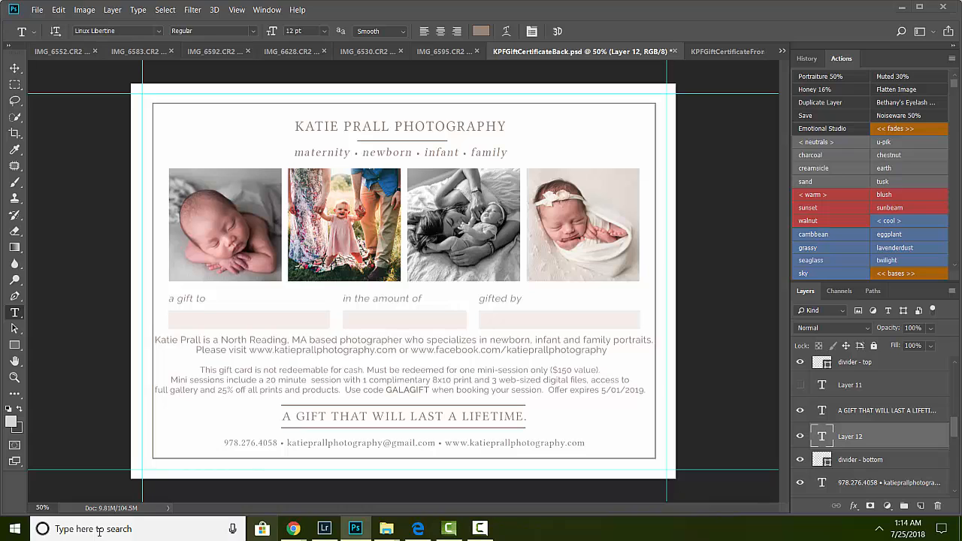
{"action": "type", "text": "miller"}
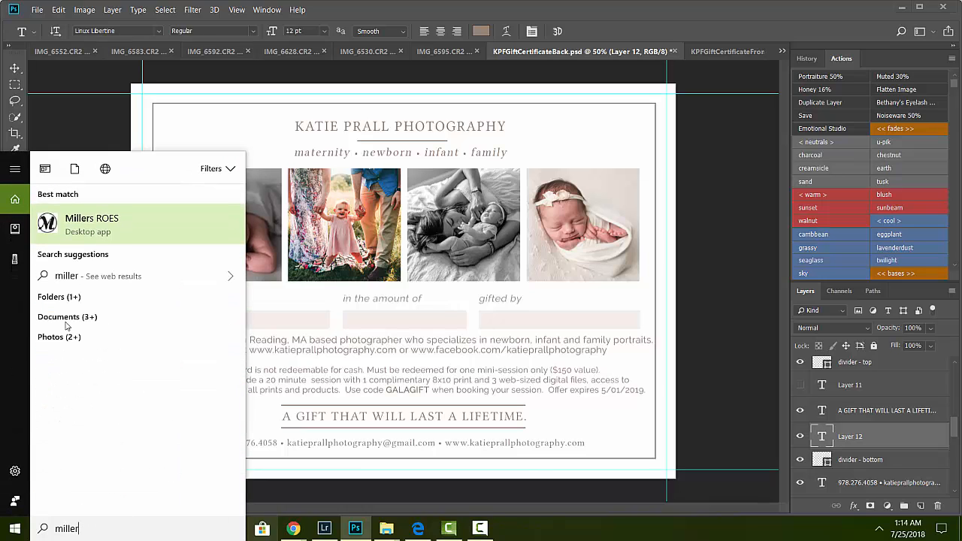
{"action": "left_click", "coordinate": [74, 239]}
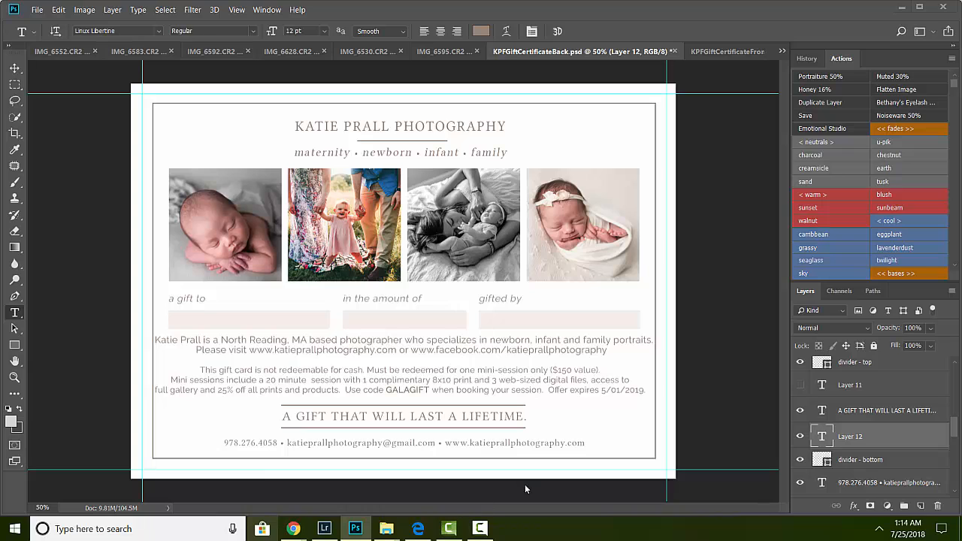
{"action": "left_click", "coordinate": [153, 529]}
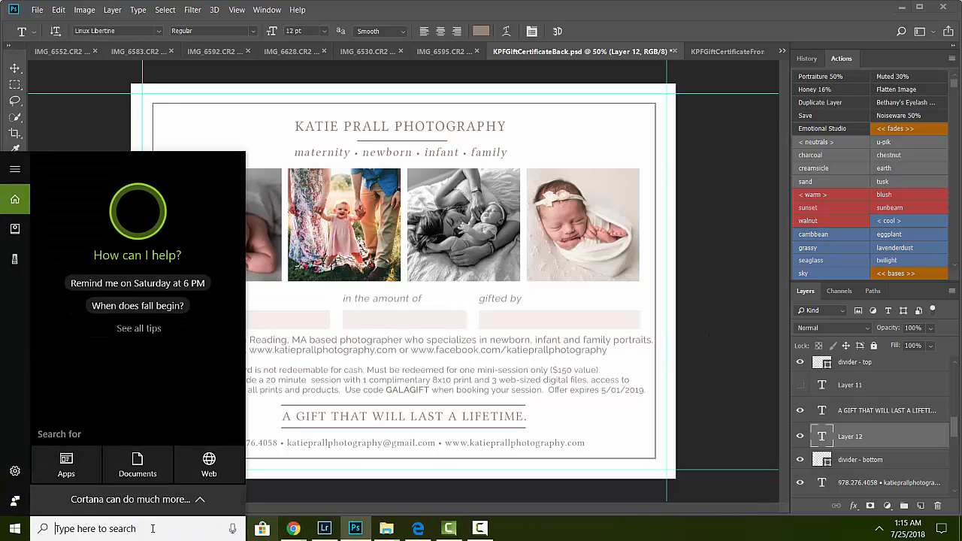
{"action": "type", "text": "millers"}
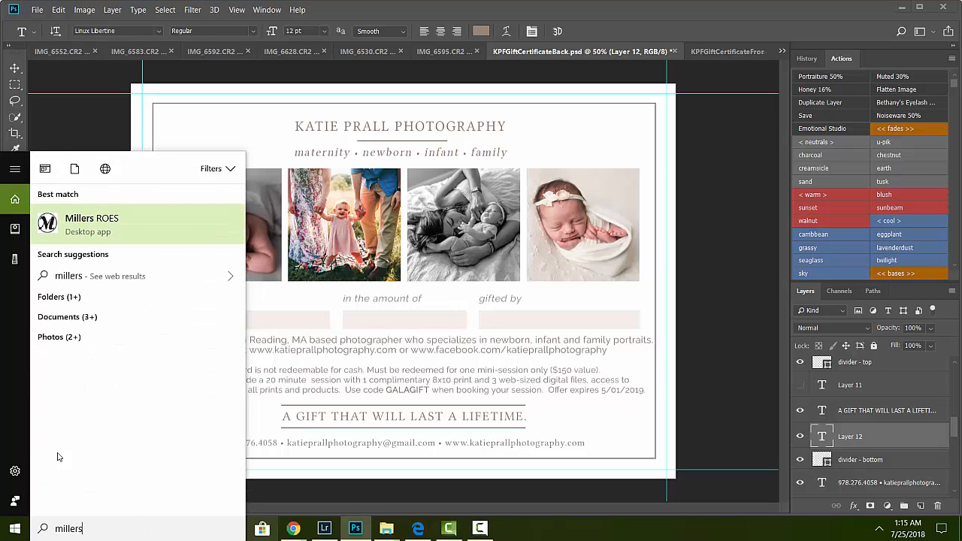
{"action": "left_click", "coordinate": [84, 226]}
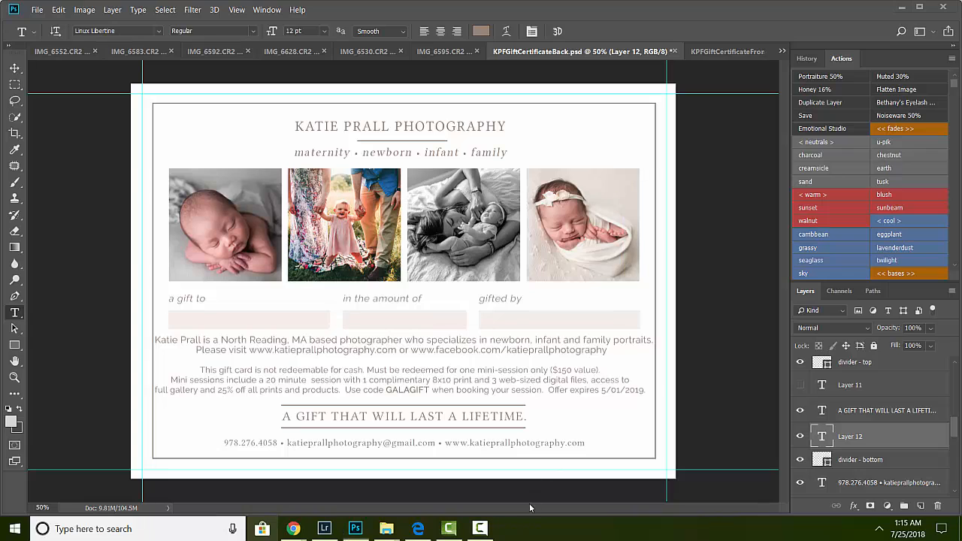
Step: Bring the Millers ROES window forward and delete the auto-saved previous order
{"action": "mouse_move", "coordinate": [514, 531]}
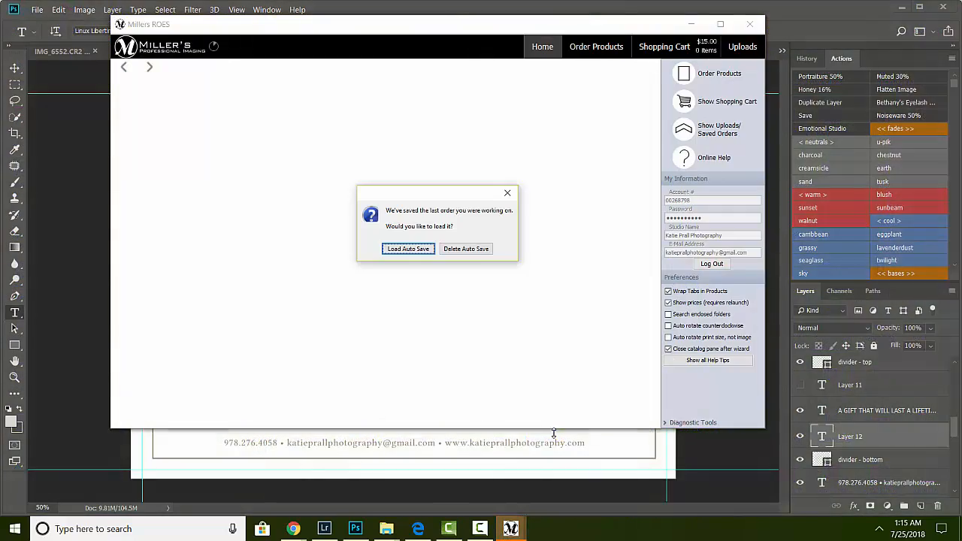
{"action": "left_click", "coordinate": [550, 485]}
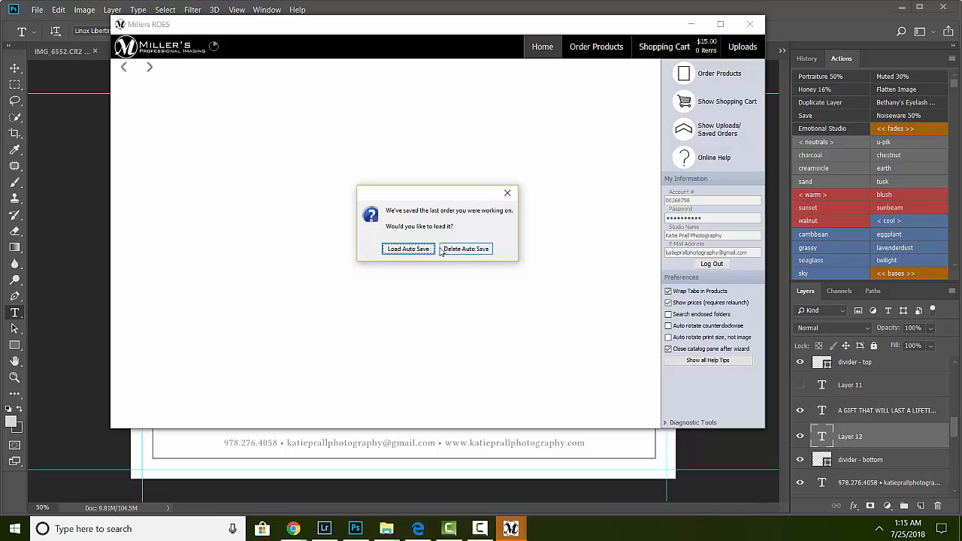
{"action": "left_click", "coordinate": [475, 252]}
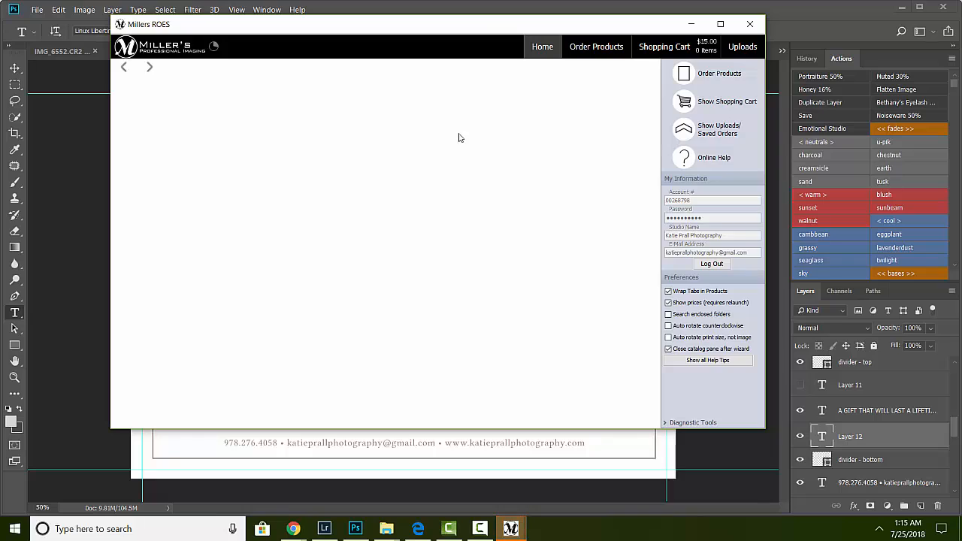
Step: Open Order Products, dismiss the pending-orders prompt, and clear the old certificate images from the image tray
{"action": "left_click", "coordinate": [589, 49]}
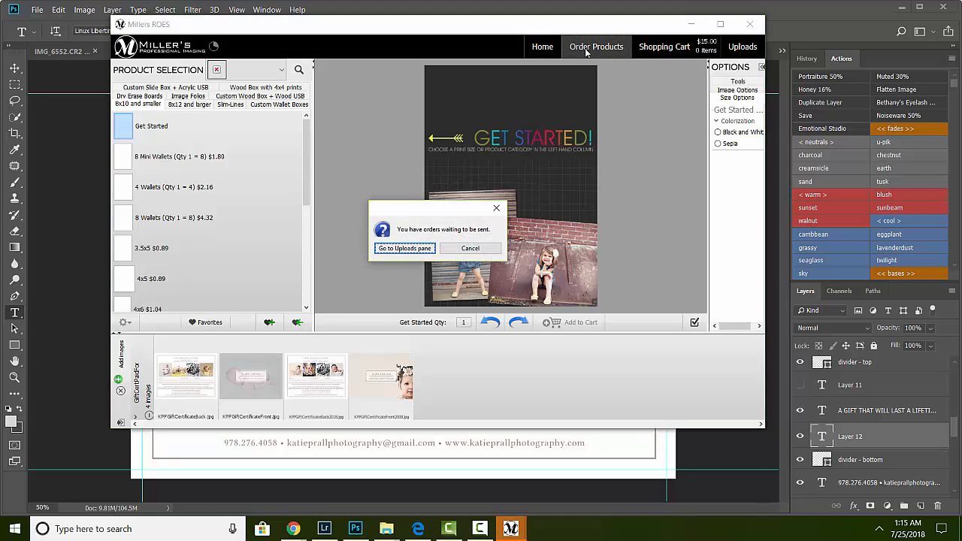
{"action": "left_click", "coordinate": [466, 250]}
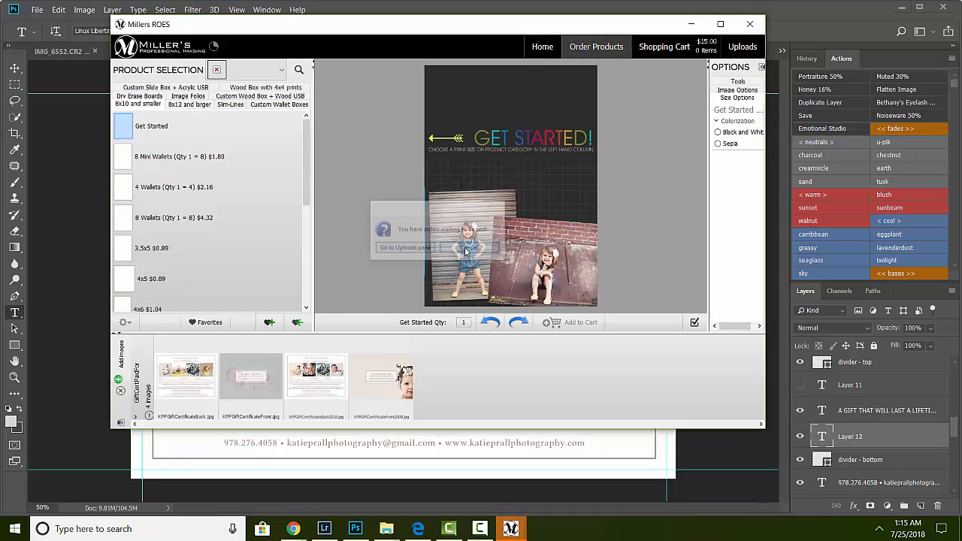
{"action": "left_click", "coordinate": [149, 416]}
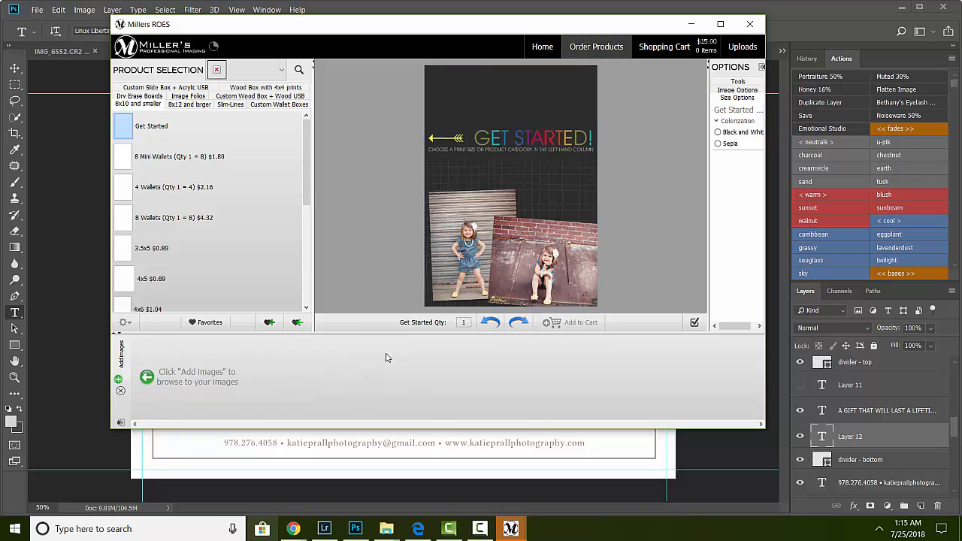
{"action": "left_click", "coordinate": [283, 71]}
{"action": "left_click", "coordinate": [283, 71]}
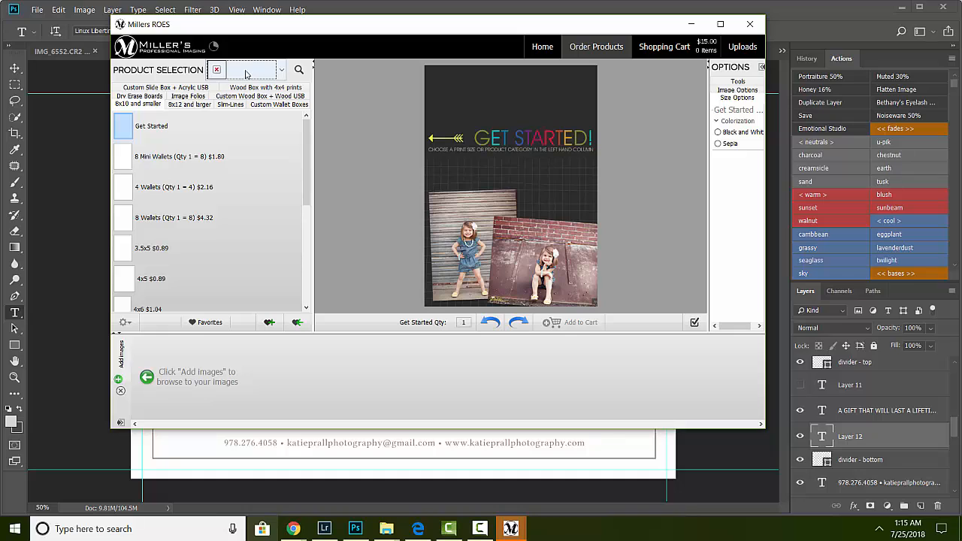
{"action": "left_click", "coordinate": [300, 70]}
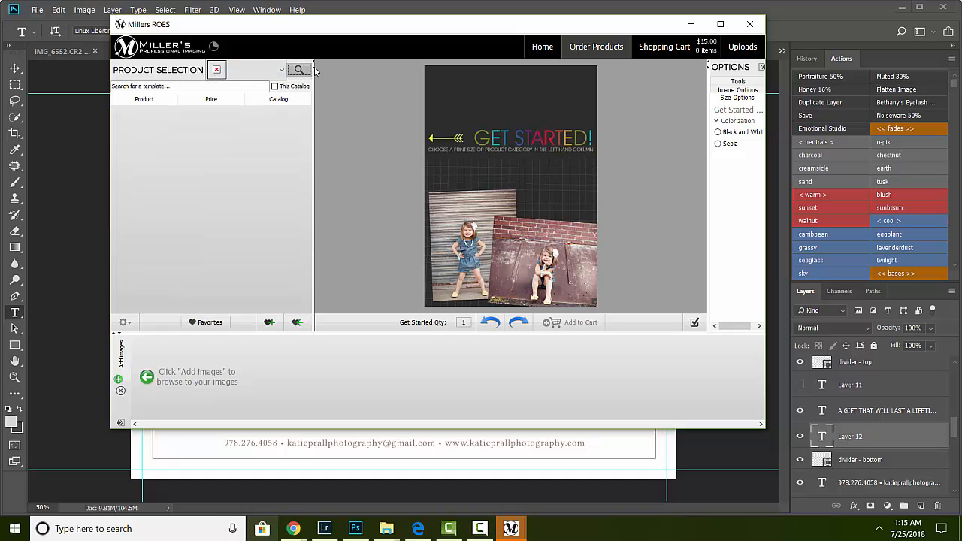
{"action": "left_click", "coordinate": [265, 70]}
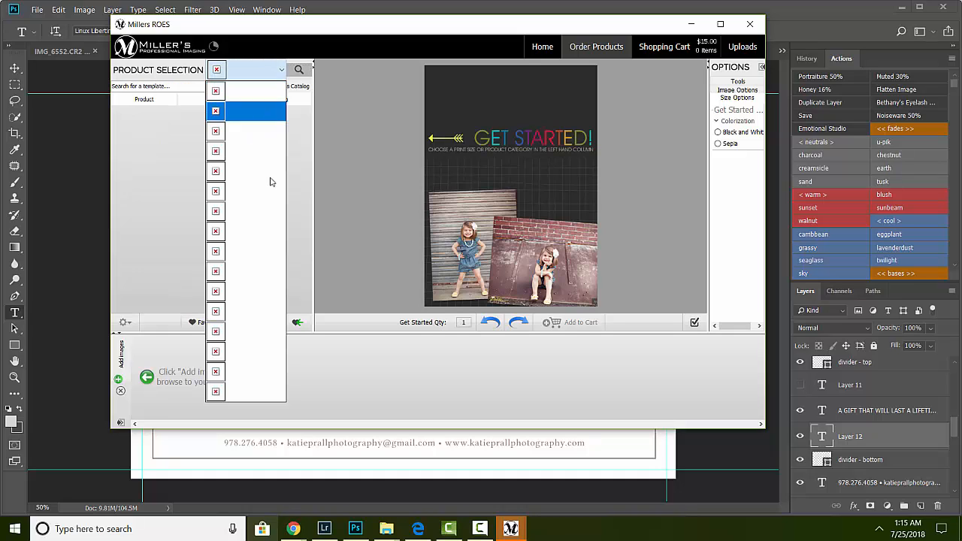
{"action": "left_click", "coordinate": [433, 361]}
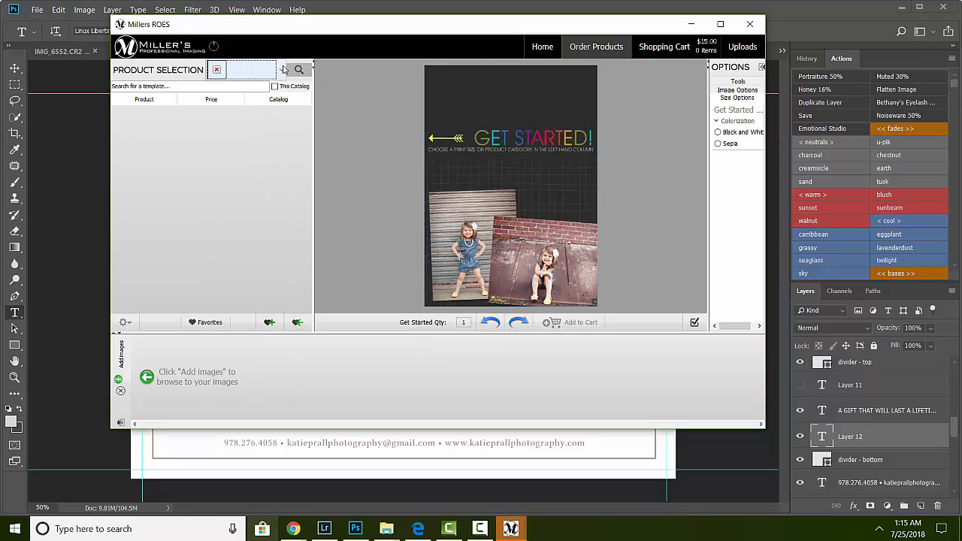
{"action": "left_click", "coordinate": [283, 69]}
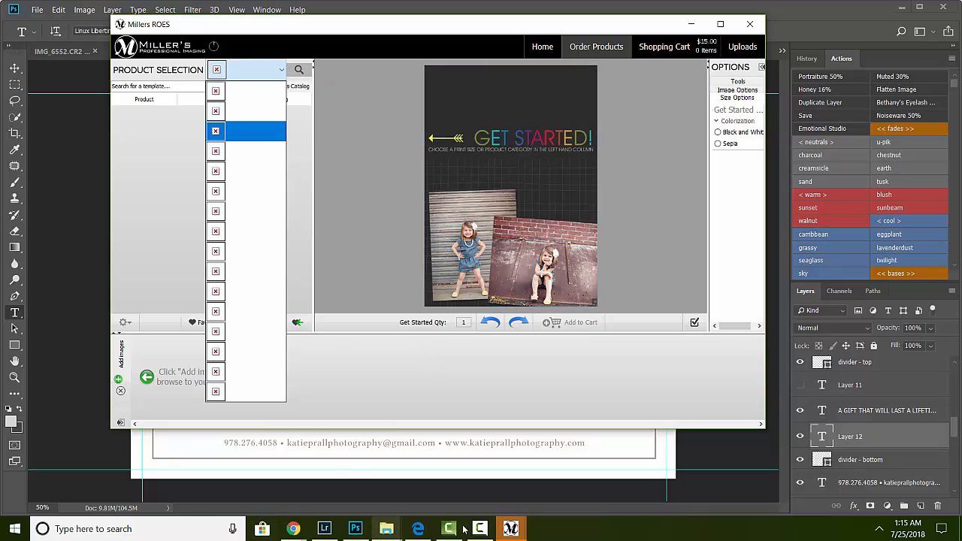
{"action": "left_click", "coordinate": [524, 530]}
{"action": "left_click", "coordinate": [458, 481]}
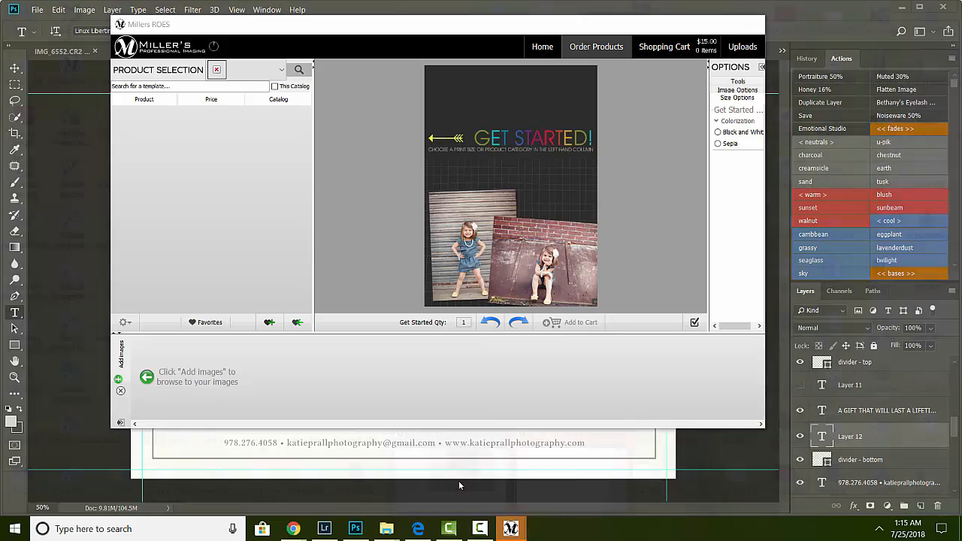
{"action": "left_click", "coordinate": [486, 534]}
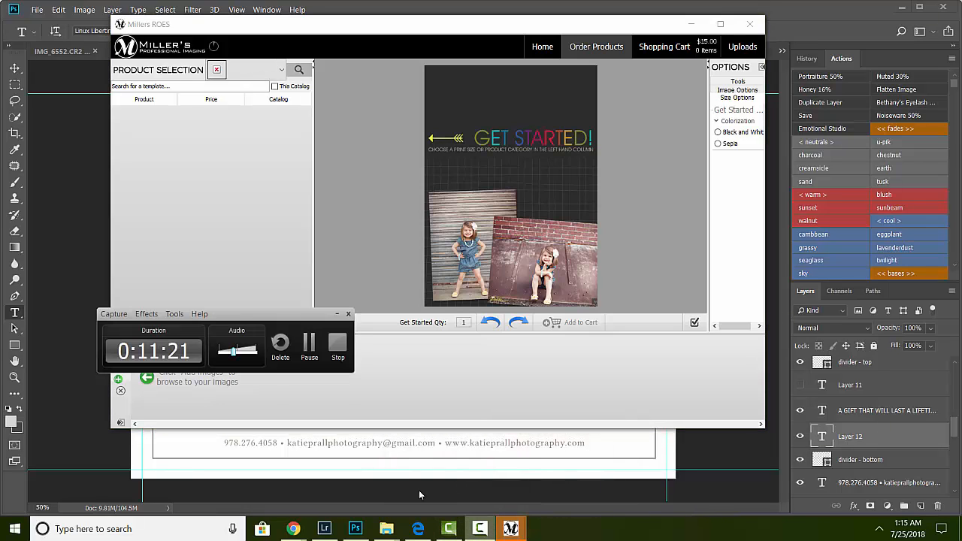
{"action": "left_click", "coordinate": [307, 347]}
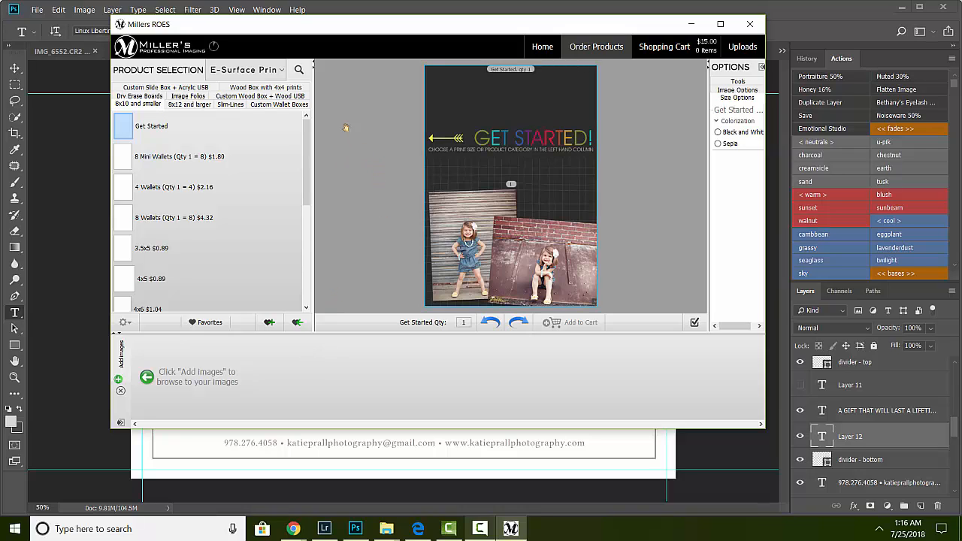
Step: Switch the product catalog to Press Products and select the 7x5 Horizontal Flat Card under Flat Cards
{"action": "left_click", "coordinate": [283, 74]}
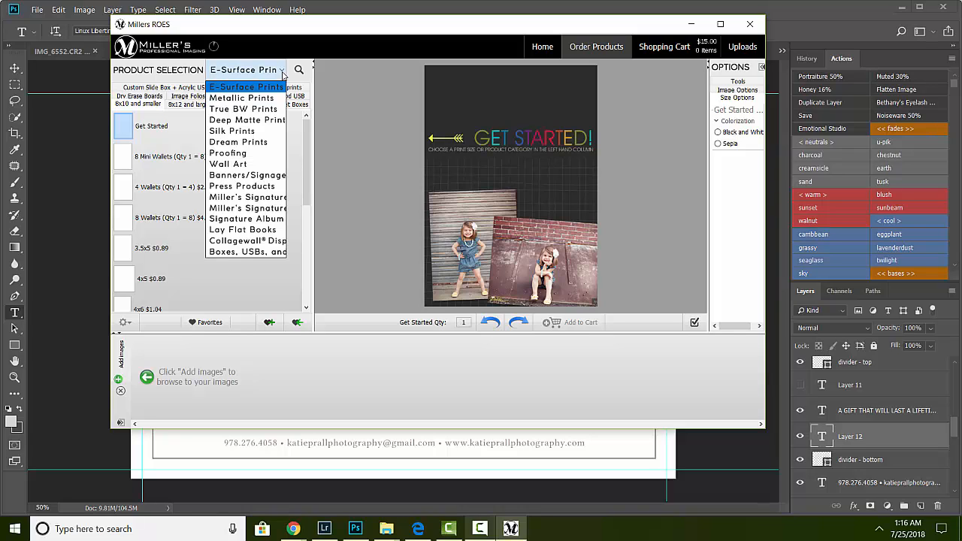
{"action": "left_click", "coordinate": [254, 189]}
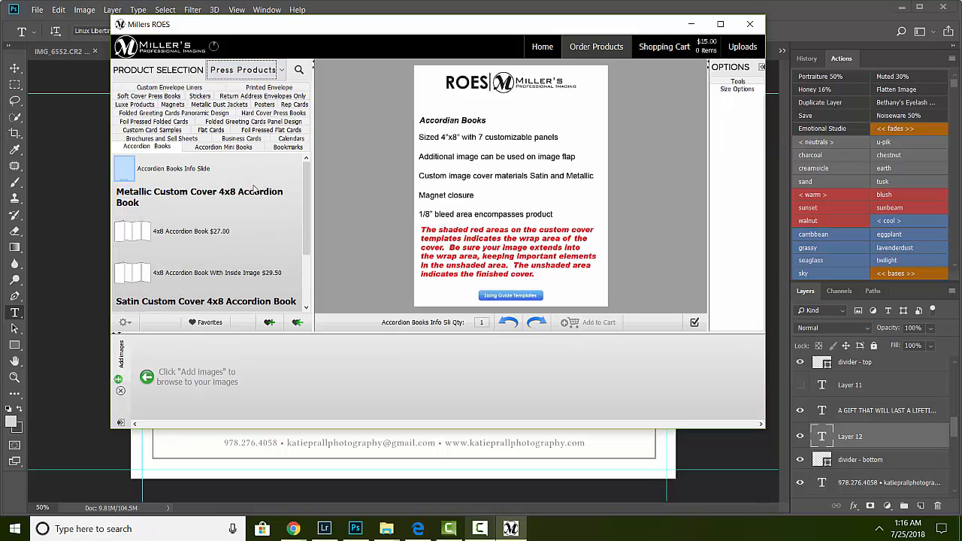
{"action": "left_click", "coordinate": [214, 129]}
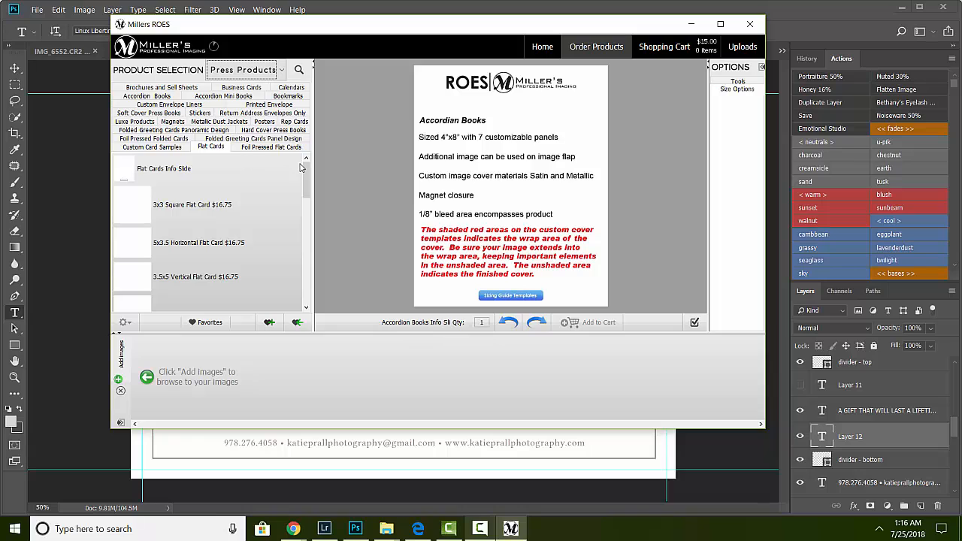
{"action": "left_click_drag", "start_coordinate": [306, 172], "coordinate": [311, 246]}
{"action": "left_click", "coordinate": [132, 262]}
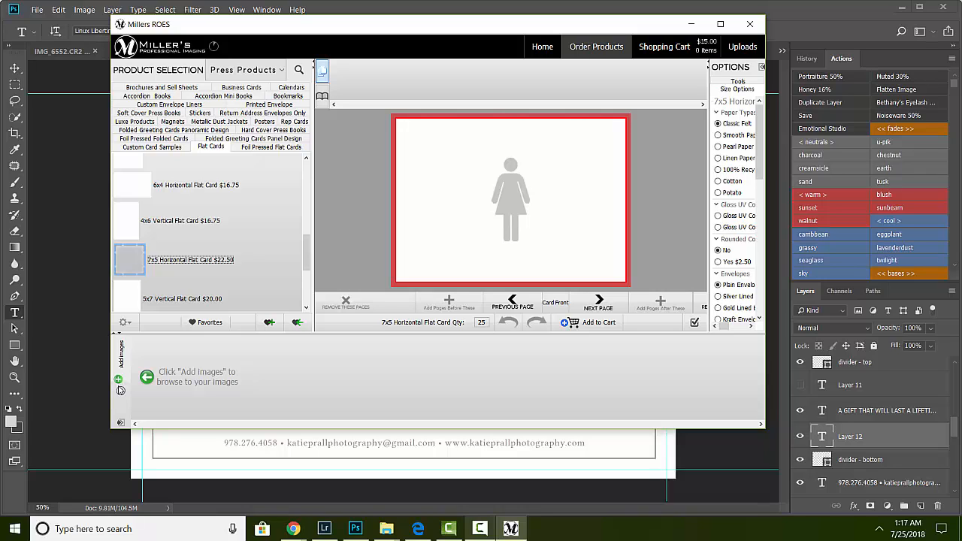
Step: Add the images from the Hazy Skies Magazines & Gift Cert > GiftCertPaidFor folder to the image tray
{"action": "left_click", "coordinate": [120, 390]}
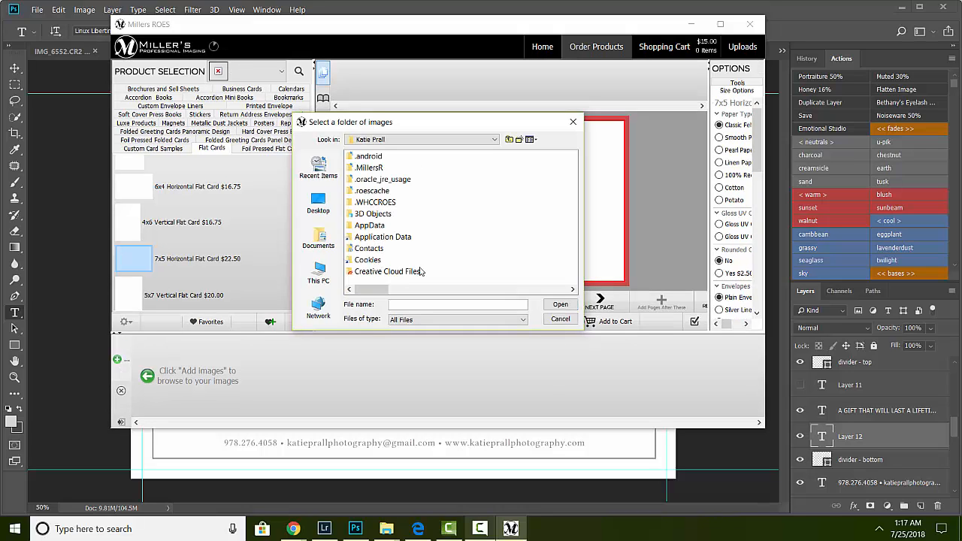
{"action": "left_click", "coordinate": [573, 289]}
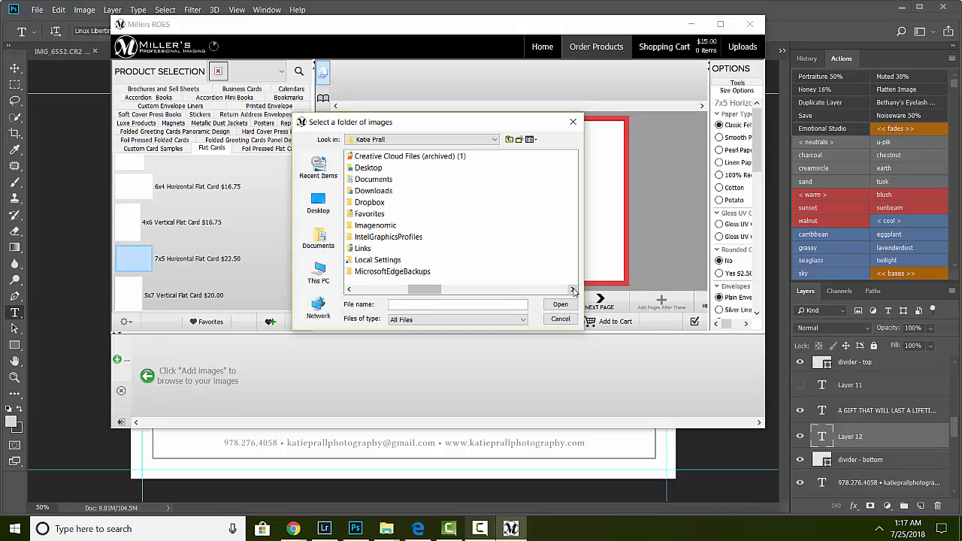
{"action": "double_click", "coordinate": [367, 168]}
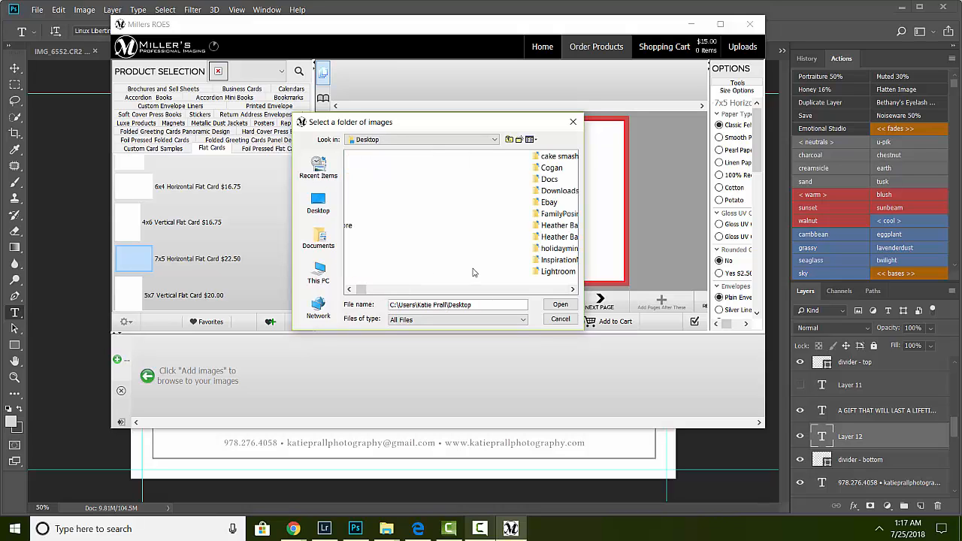
{"action": "left_click", "coordinate": [573, 289]}
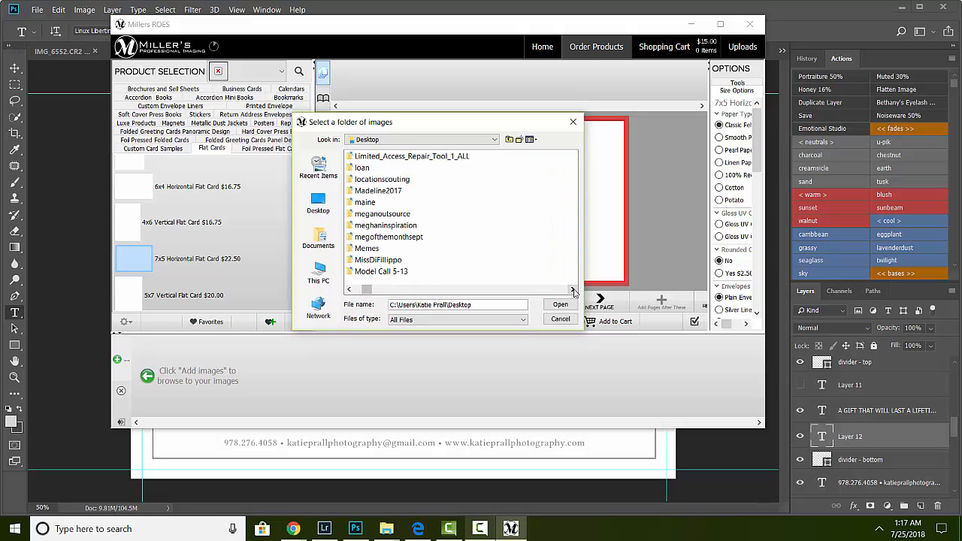
{"action": "left_click", "coordinate": [573, 290]}
{"action": "double_click", "coordinate": [399, 262]}
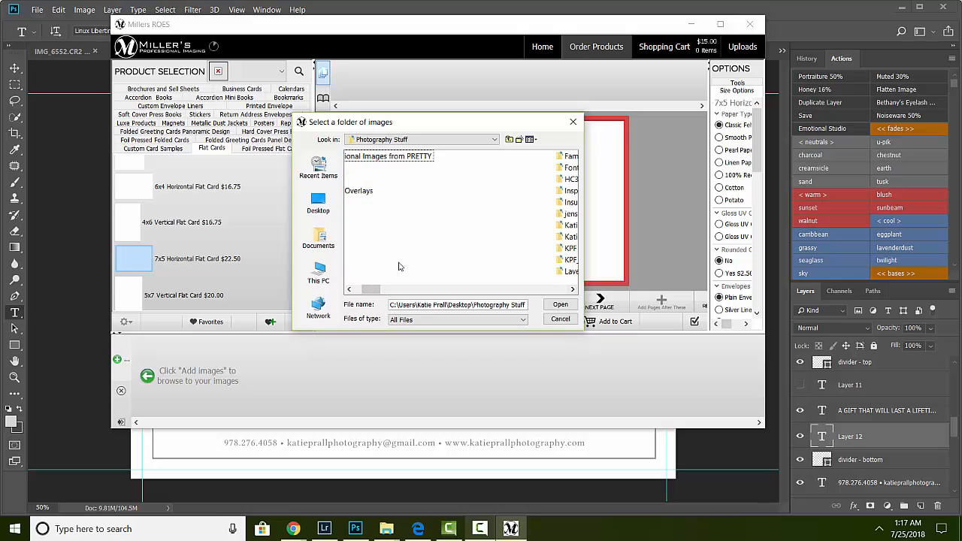
{"action": "left_click", "coordinate": [573, 290]}
{"action": "left_click", "coordinate": [573, 290]}
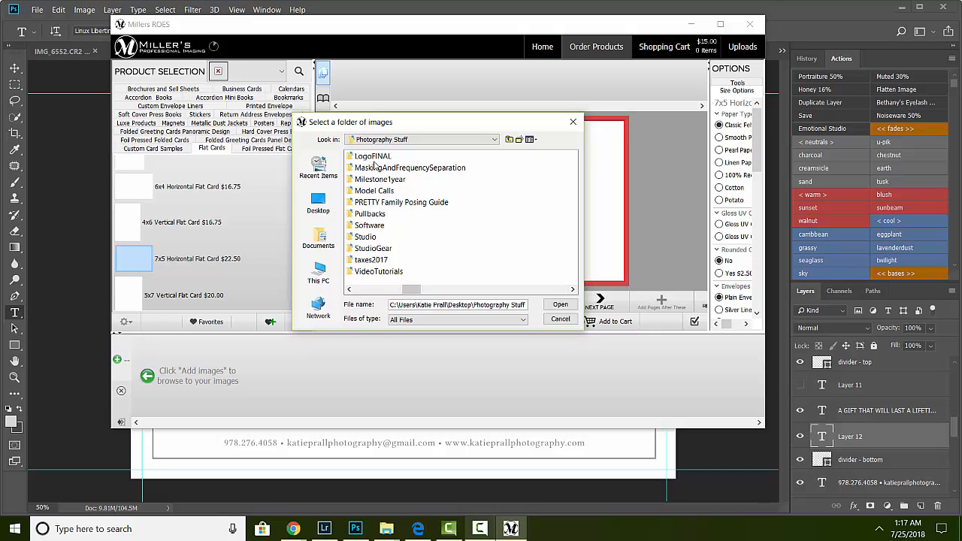
{"action": "left_click", "coordinate": [350, 290]}
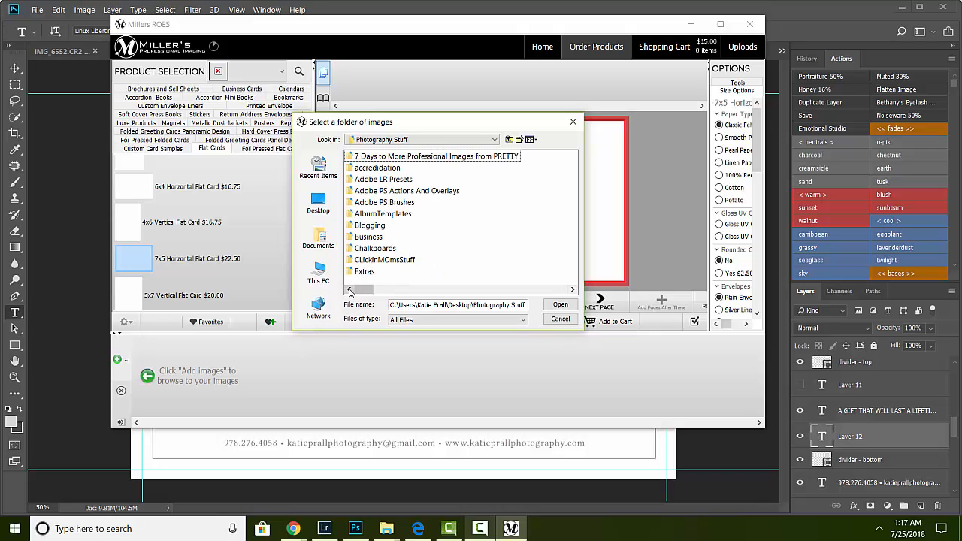
{"action": "double_click", "coordinate": [368, 238]}
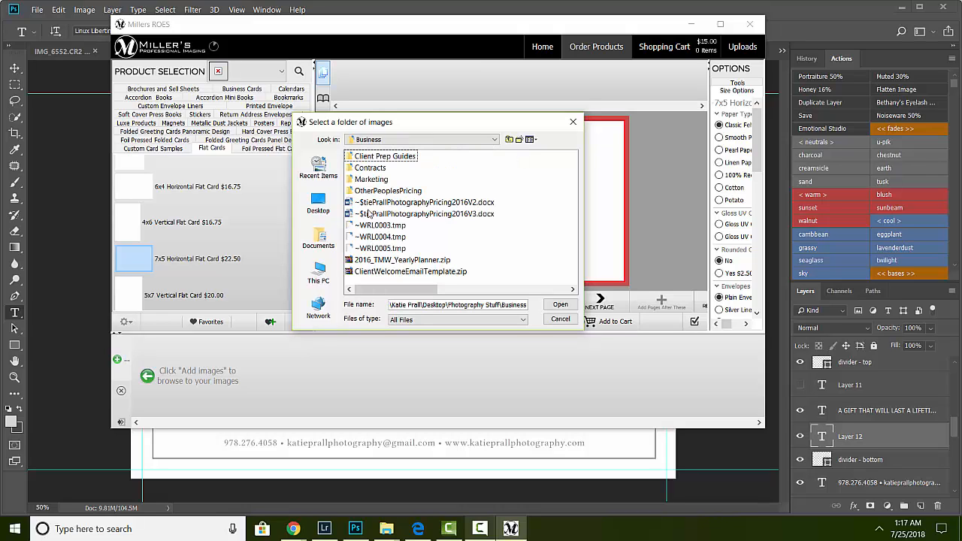
{"action": "double_click", "coordinate": [371, 179]}
{"action": "double_click", "coordinate": [374, 179]}
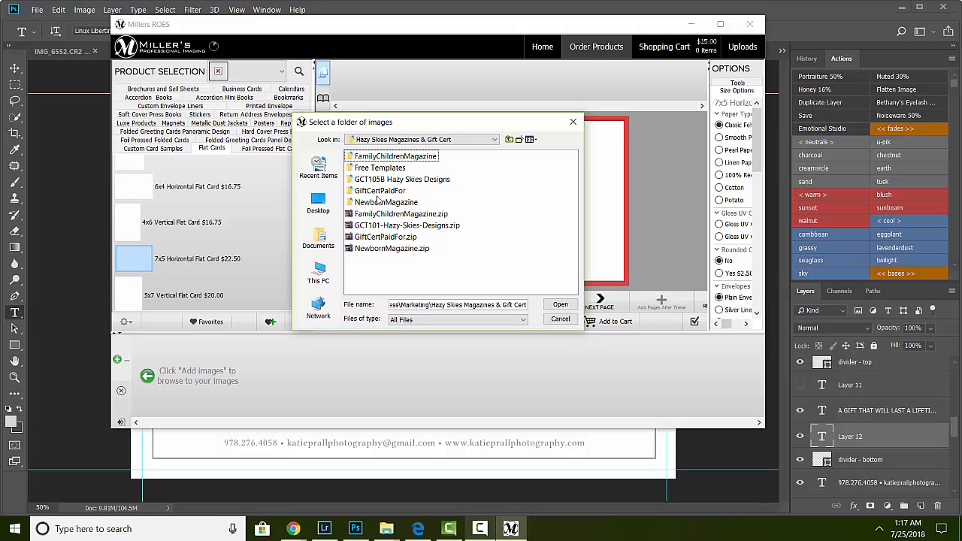
{"action": "double_click", "coordinate": [379, 192]}
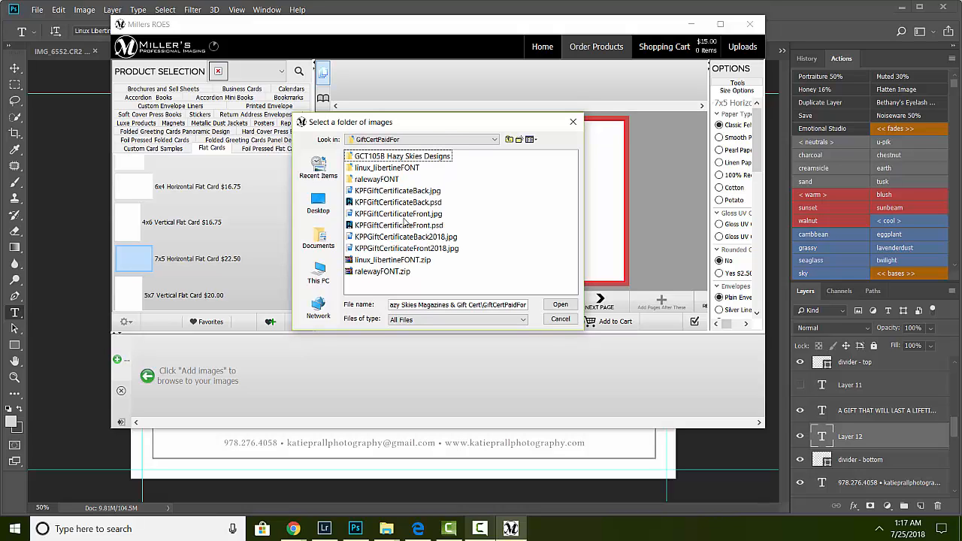
{"action": "left_click", "coordinate": [402, 238]}
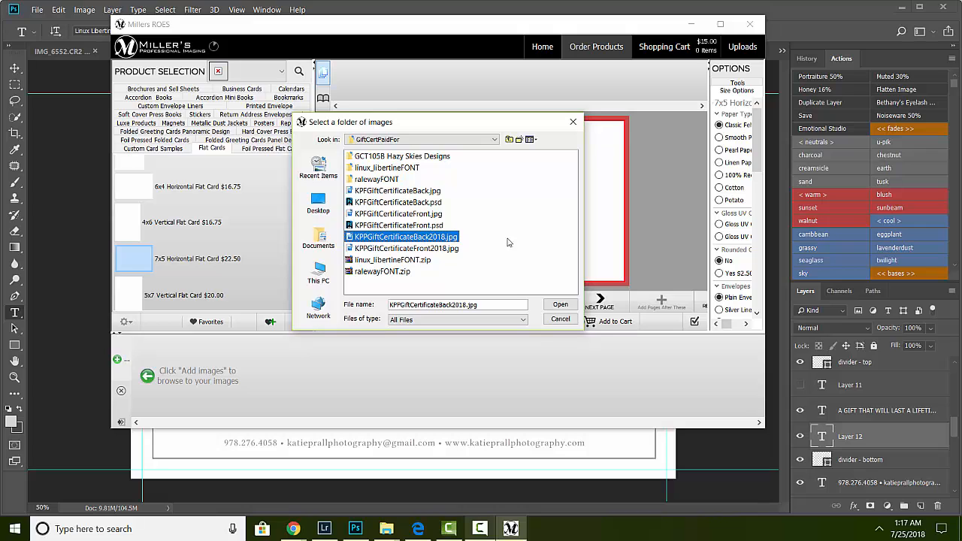
{"action": "left_click", "coordinate": [560, 304]}
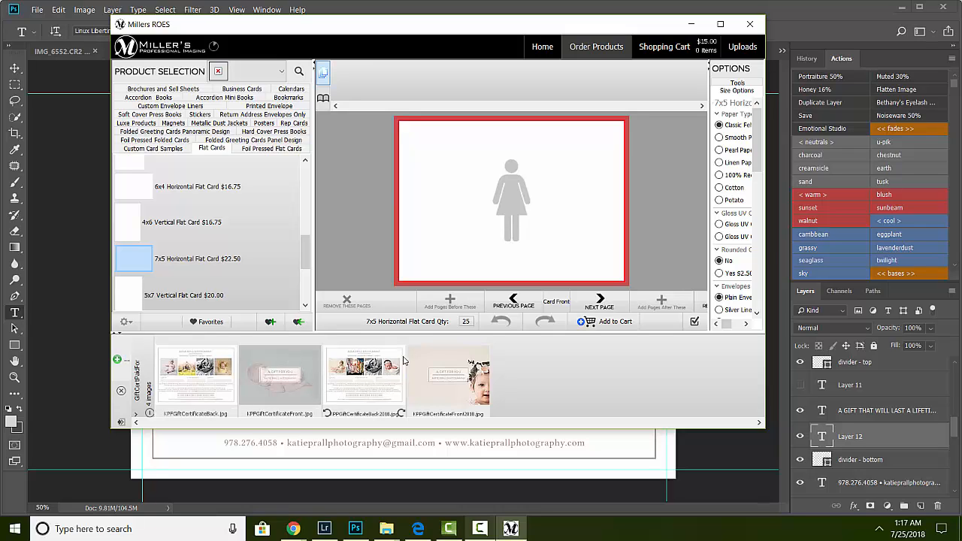
Step: Place KPPGiftCertificateFront2018.jpg on the card front and KPPGiftCertificateBack2018.jpg on the card back
{"action": "left_click", "coordinate": [453, 393]}
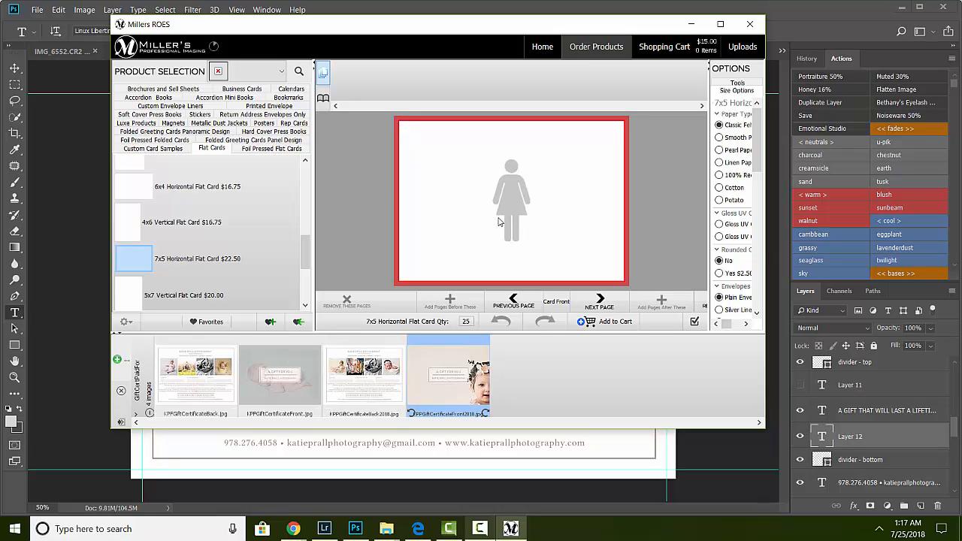
{"action": "left_click_drag", "start_coordinate": [453, 393], "coordinate": [498, 218]}
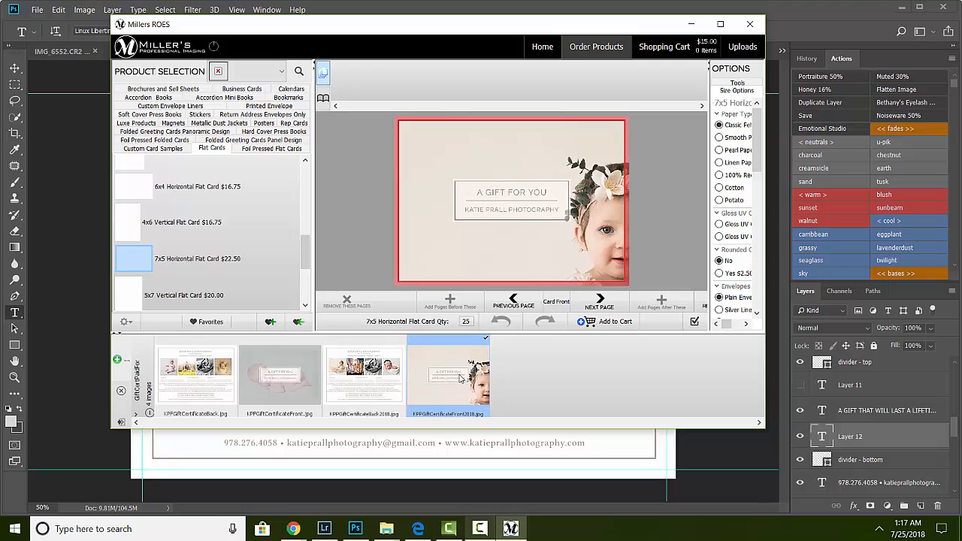
{"action": "left_click", "coordinate": [600, 304]}
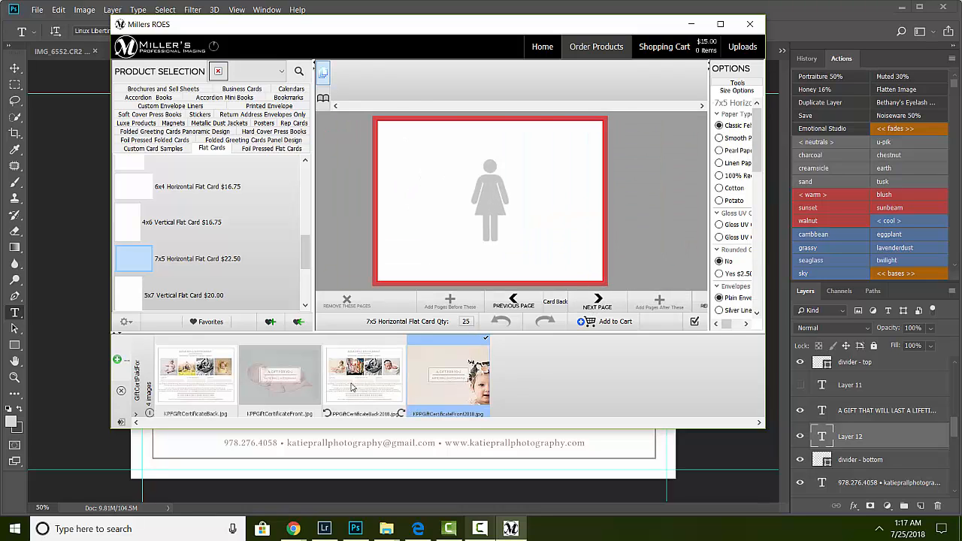
{"action": "left_click_drag", "start_coordinate": [351, 385], "coordinate": [440, 213]}
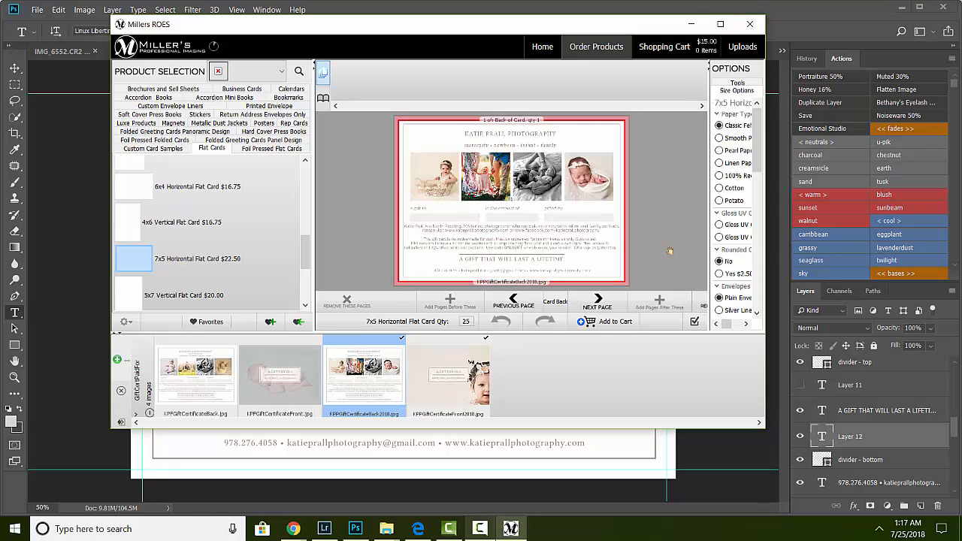
Step: Add the 7x5 horizontal flat card to the cart and open the shopping cart
{"action": "left_click", "coordinate": [624, 323]}
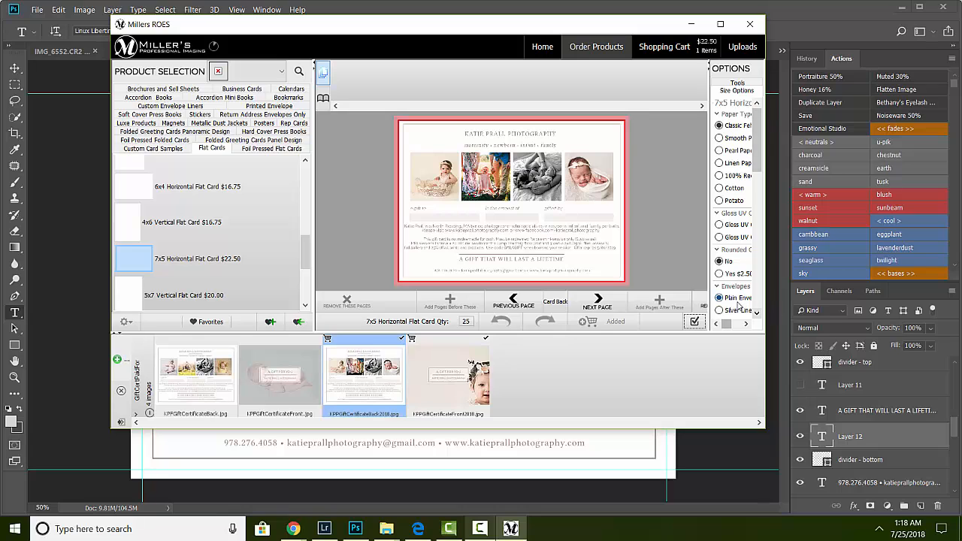
{"action": "left_click", "coordinate": [712, 49]}
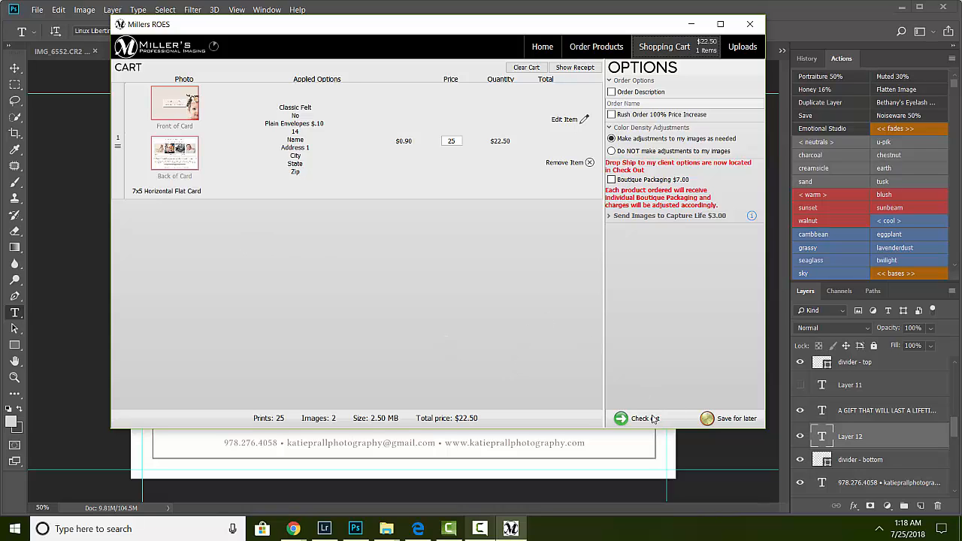
Step: Exit Millers ROES, confirming the exit so the order is saved
{"action": "left_click", "coordinate": [752, 25]}
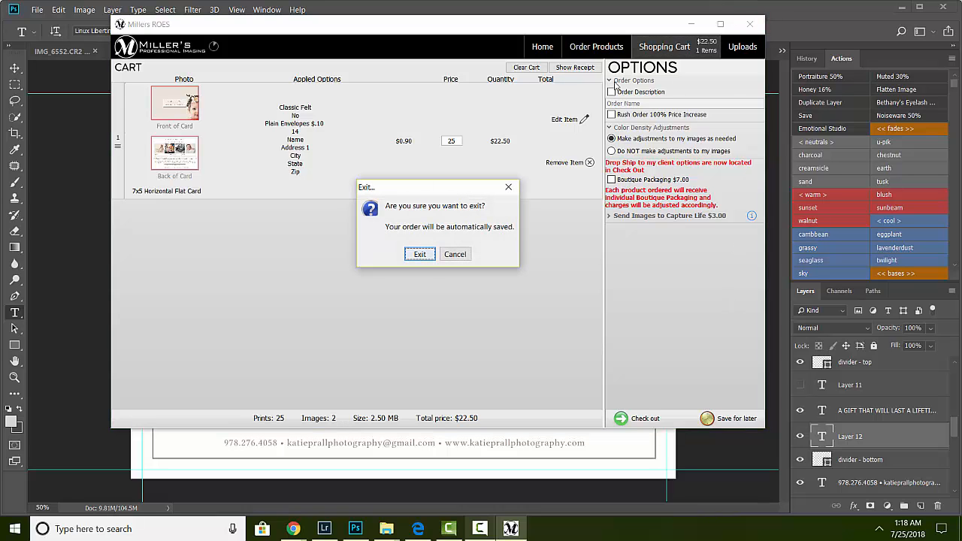
{"action": "left_click", "coordinate": [419, 254]}
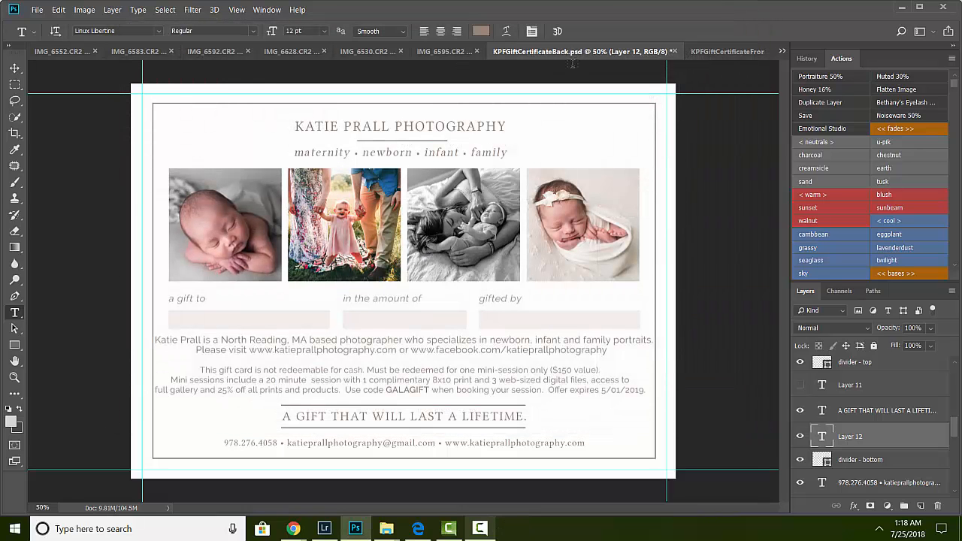
{"action": "left_click", "coordinate": [481, 529]}
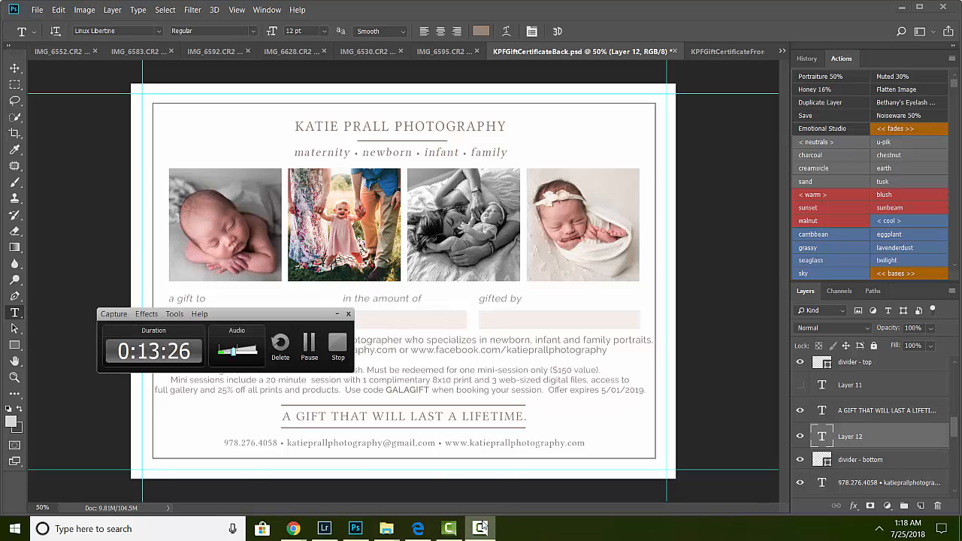